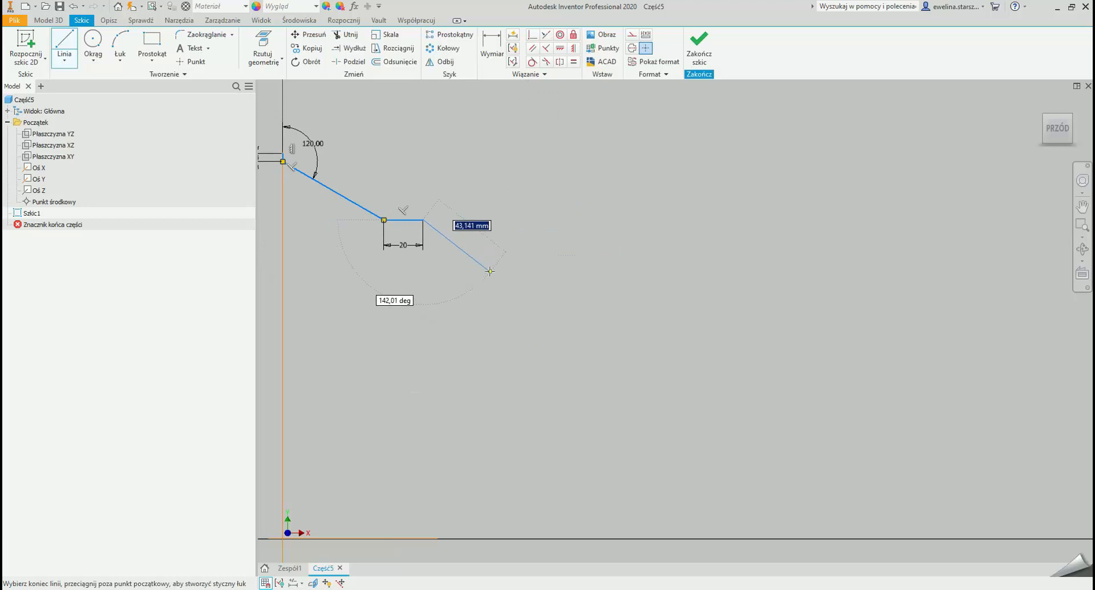
# Step: Continue the line chain with a 120° slope, an 80 mm horizontal base, another 120° slope and a 20 mm horizontal ledge
pyautogui.press('Return')
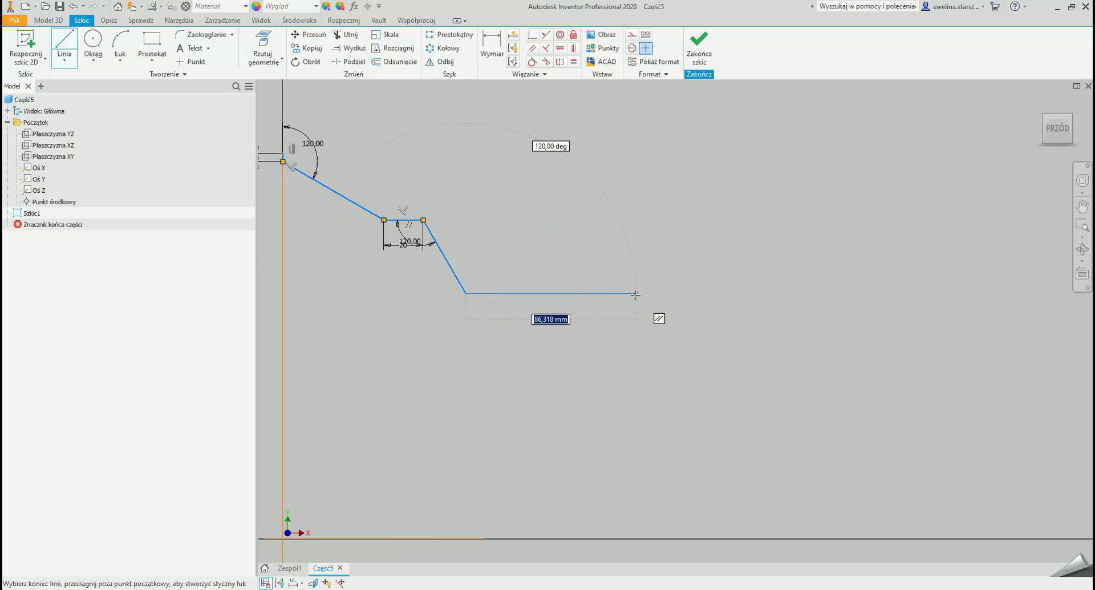
pyautogui.press('Return')
pyautogui.write('120')
pyautogui.press('Return')
pyautogui.press('Return')
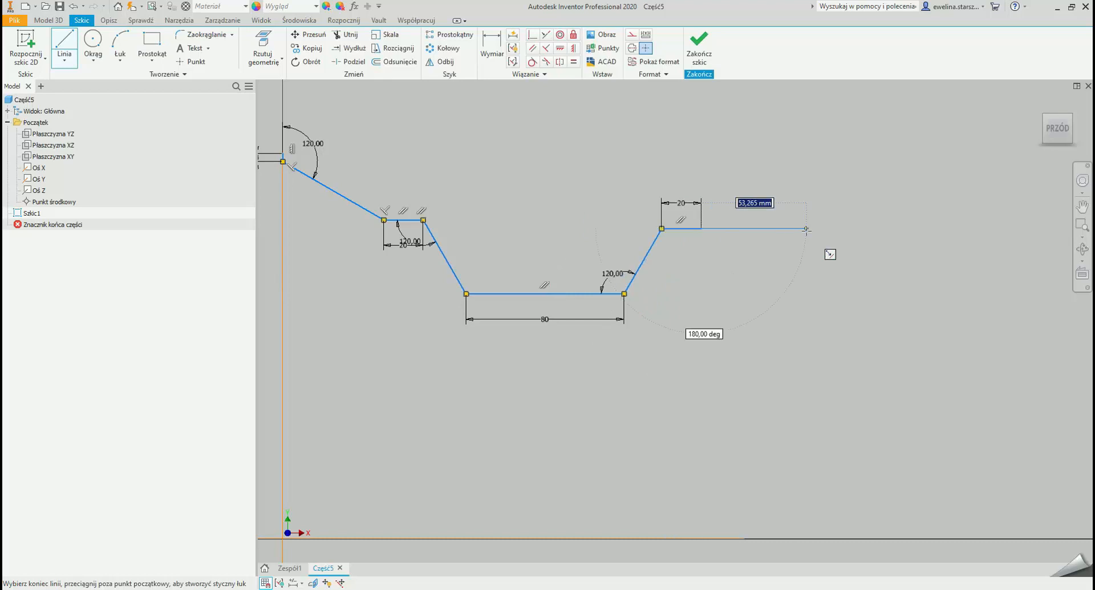
# Step: Complete the profile's line chain with an upper slope at 120° and a 4 mm vertical end line
pyautogui.press('Tab')
pyautogui.write('120')
pyautogui.press('Return')
pyautogui.write('4')
pyautogui.press('Return')
pyautogui.press('Escape')
pyautogui.moveTo(544, 226); pyautogui.dragTo(576, 219, button='middle')
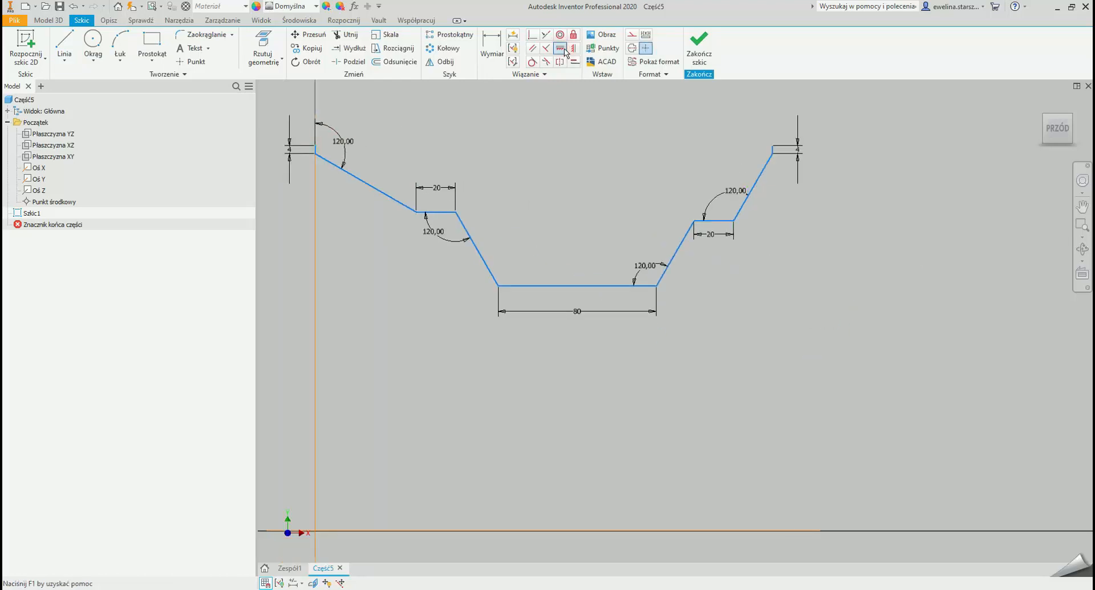
# Step: Dimension the heights of the left side's upper and lower slopes at 12 mm each
pyautogui.press('d')
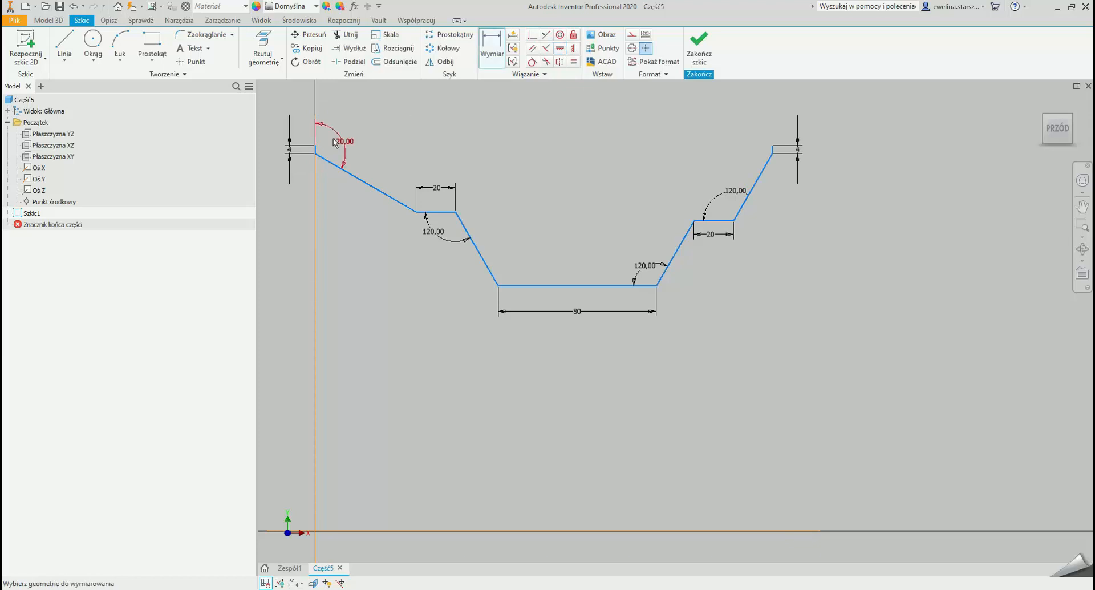
pyautogui.click(436, 214)
pyautogui.click(280, 191)
pyautogui.write('12')
pyautogui.press('Return')
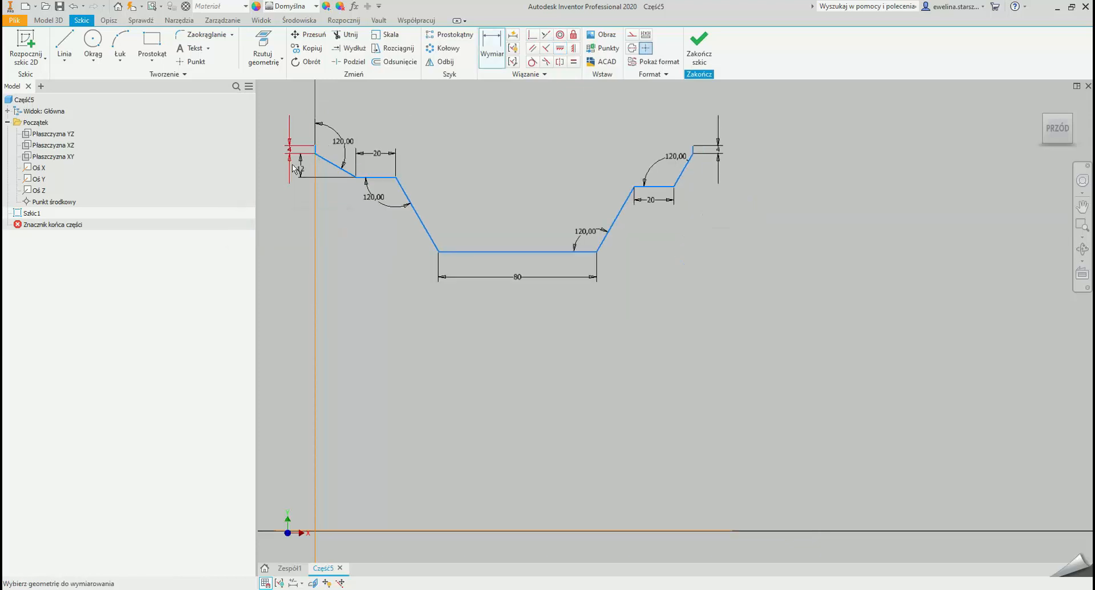
pyautogui.click(277, 226)
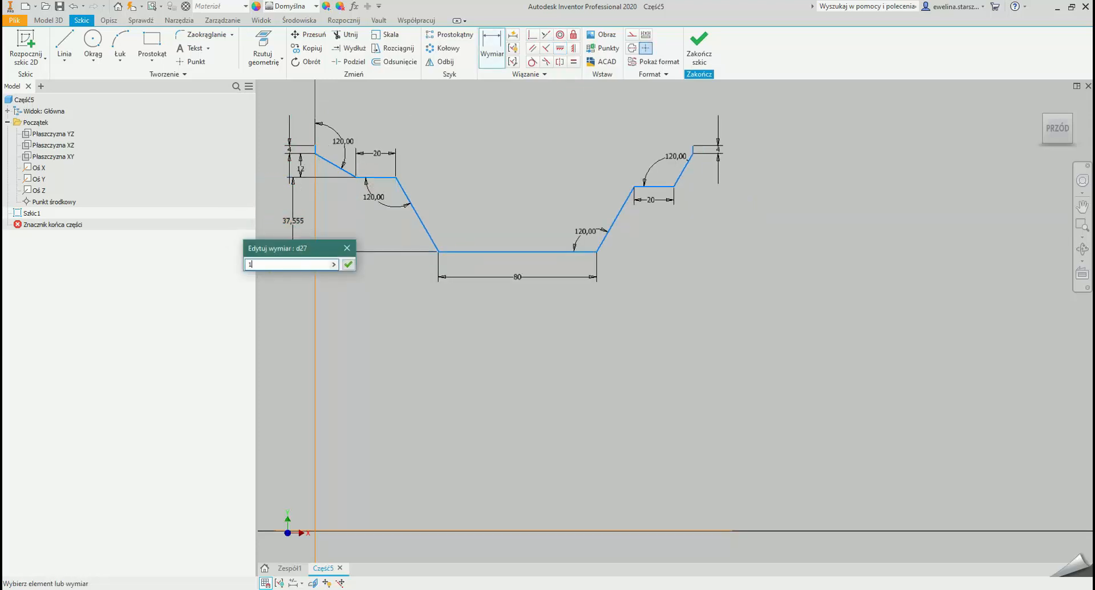
pyautogui.write('20')
pyautogui.press('Return')
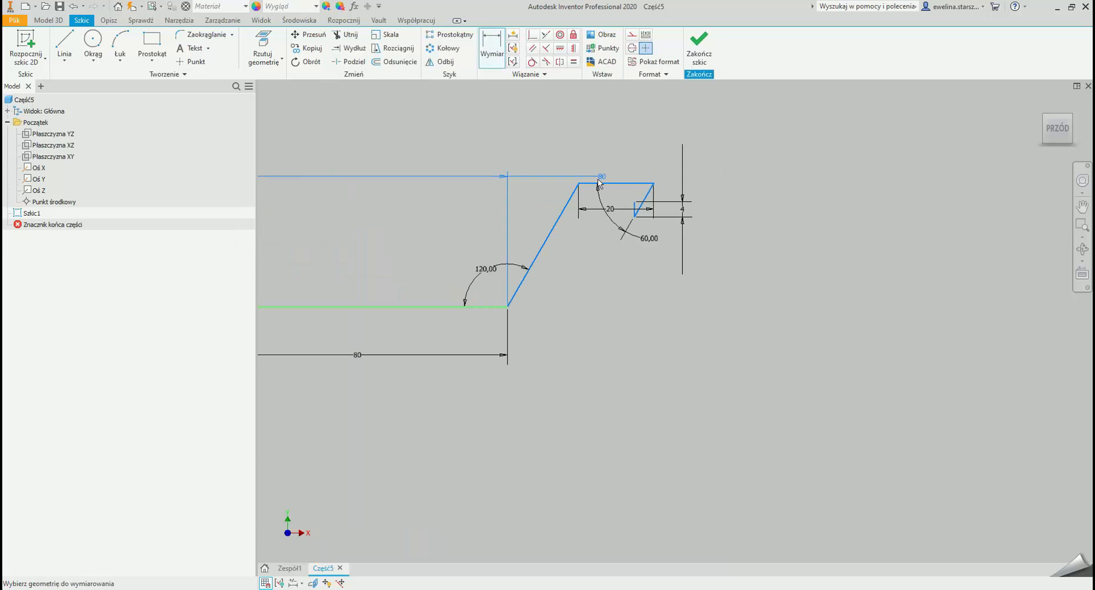
# Step: Dimension the height between the base line and the right ledge at 12 mm
pyautogui.click(599, 182)
pyautogui.click(650, 291)
pyautogui.write('12')
pyautogui.press('Return')
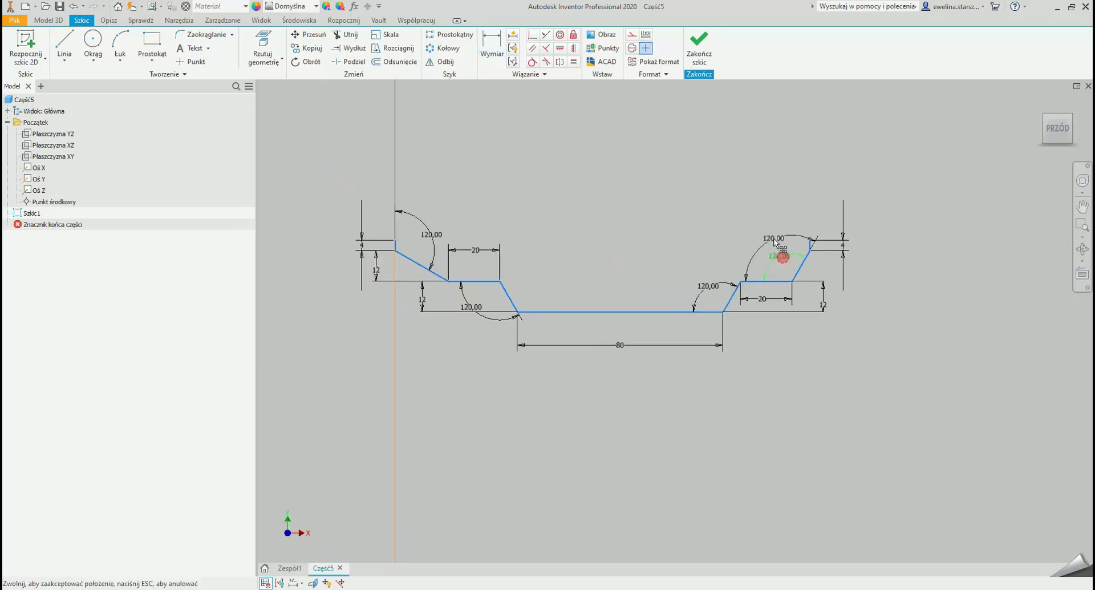
# Step: Replace the upper-right slope's angle dimension with a 120° angle to the short vertical end line
pyautogui.press('d')
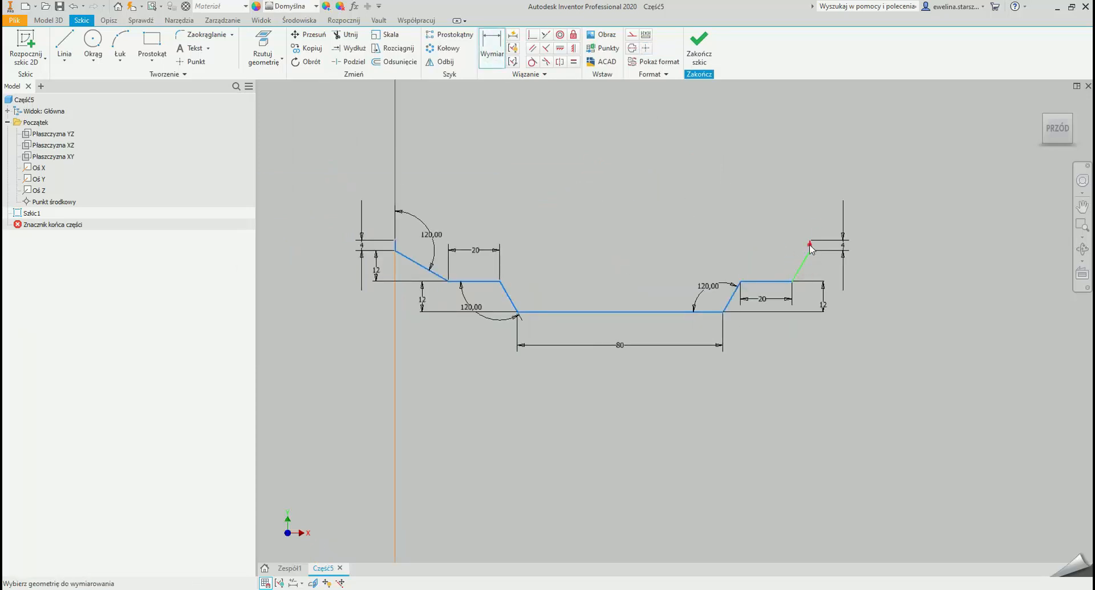
pyautogui.click(801, 253)
pyautogui.write('120')
pyautogui.press('Return')
pyautogui.press('Escape')
# Step: Dimension the distance from the horizontal axis to the profile's 80 mm base line as 480/2
pyautogui.moveTo(587, 342); pyautogui.dragTo(621, 216, button='middle')
pyautogui.click(491, 50)
pyautogui.click(570, 394)
pyautogui.scroll(-3, 610, 422)
pyautogui.click(600, 428)
pyautogui.click(720, 358)
pyautogui.write('480/2')
pyautogui.press('Return')
pyautogui.moveTo(676, 110); pyautogui.dragTo(780, 317, button='middle')
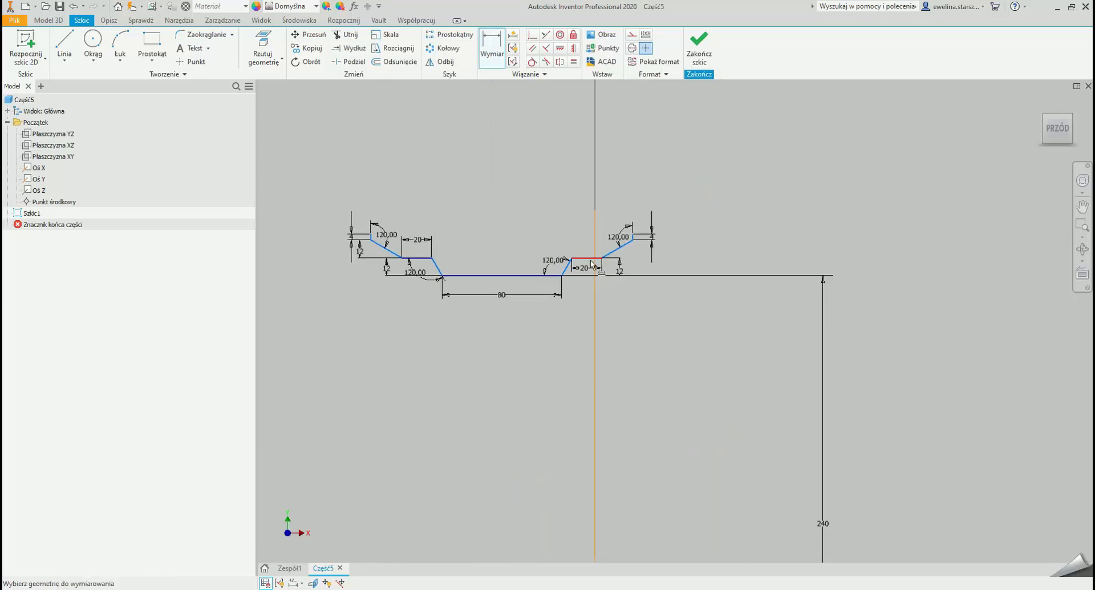
# Step: Constrain the profile's left vertical end line onto the Y axis and finish the sketch
pyautogui.scroll(3, 369, 240)
pyautogui.moveTo(363, 235); pyautogui.dragTo(890, 229)
pyautogui.scroll(3, 780, 232)
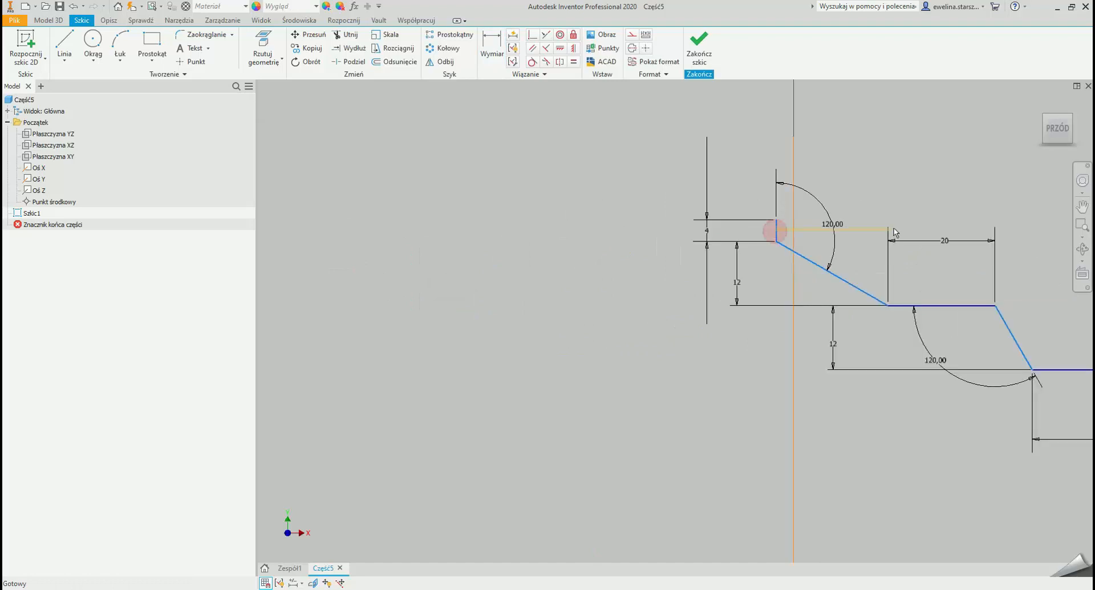
pyautogui.moveTo(776, 231); pyautogui.dragTo(891, 231)
pyautogui.moveTo(803, 249); pyautogui.dragTo(474, 265, button='middle')
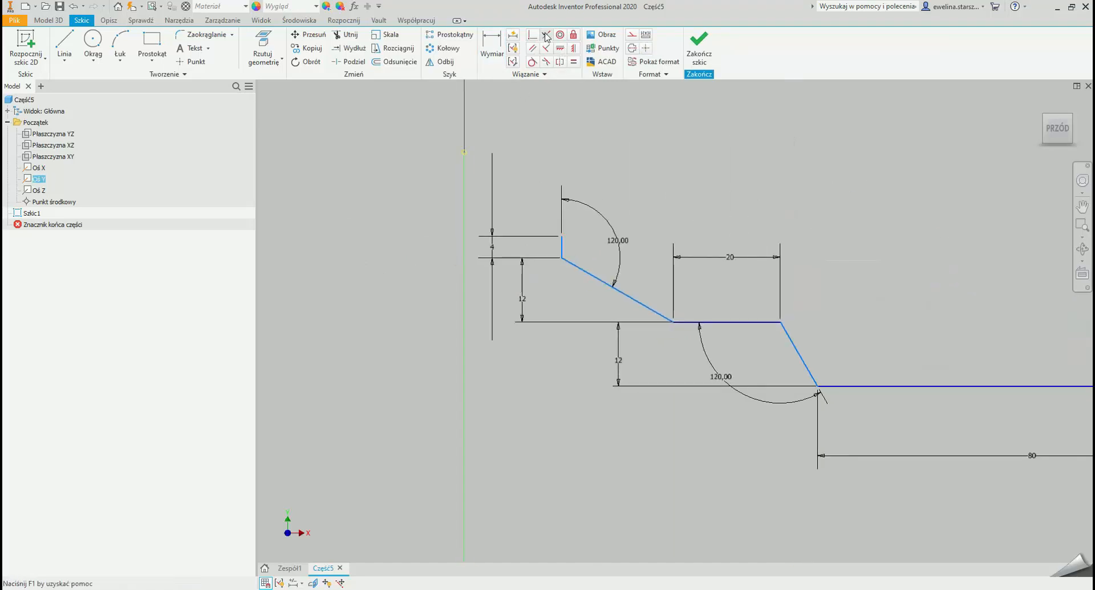
pyautogui.click(546, 36)
pyautogui.click(465, 247)
pyautogui.scroll(-6, 428, 228)
pyautogui.moveTo(700, 166); pyautogui.dragTo(687, 91, button='middle')
pyautogui.click(693, 49)
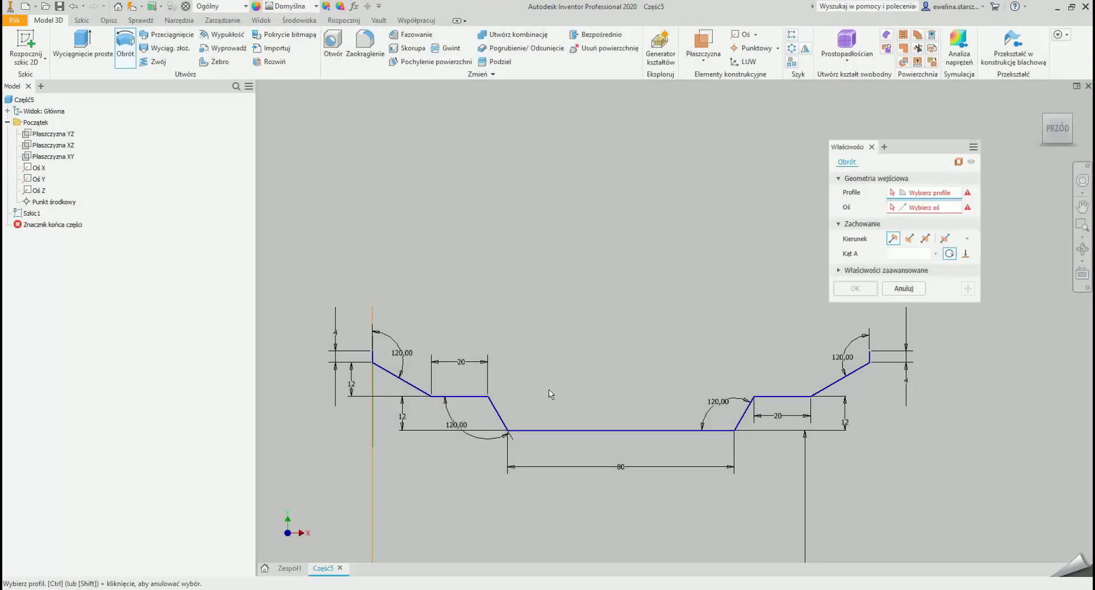
# Step: Revolve the open rim profile a full 360° about the X axis as a surface
pyautogui.click(553, 431)
pyautogui.click(923, 207)
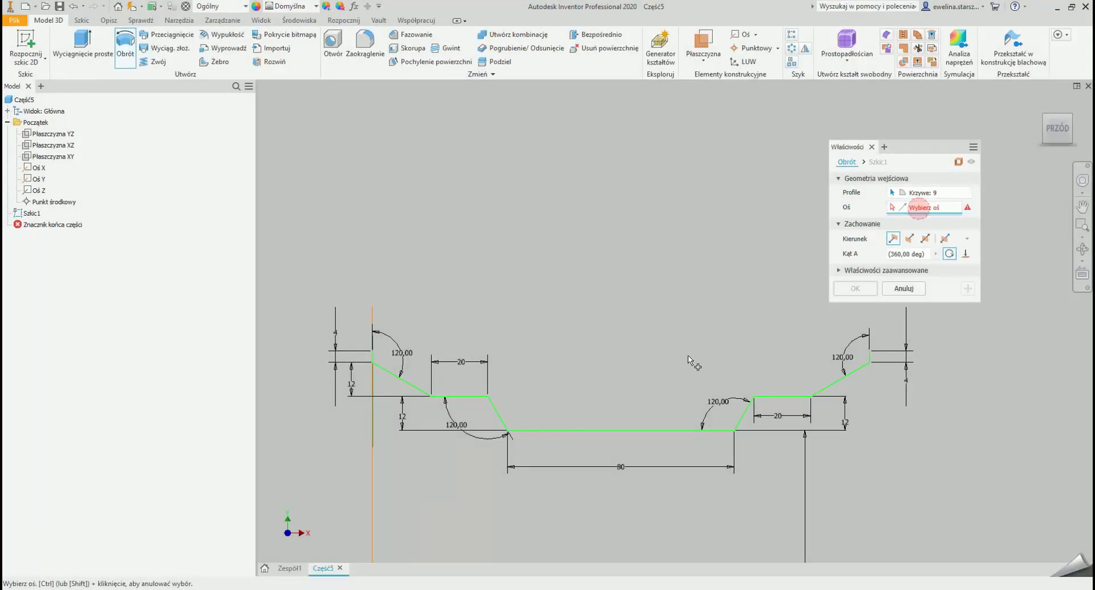
pyautogui.scroll(-3, 707, 349)
pyautogui.moveTo(685, 400); pyautogui.dragTo(627, 114, button='middle')
pyautogui.click(615, 522)
pyautogui.scroll(-6, 682, 432)
pyautogui.keyDown('shift'); pyautogui.moveTo(683, 432); pyautogui.dragTo(649, 446, button='middle'); pyautogui.keyUp('shift')
pyautogui.click(839, 271)
pyautogui.click(855, 313)
pyautogui.keyDown('shift'); pyautogui.moveTo(650, 376); pyautogui.dragTo(653, 362, button='middle'); pyautogui.keyUp('shift')
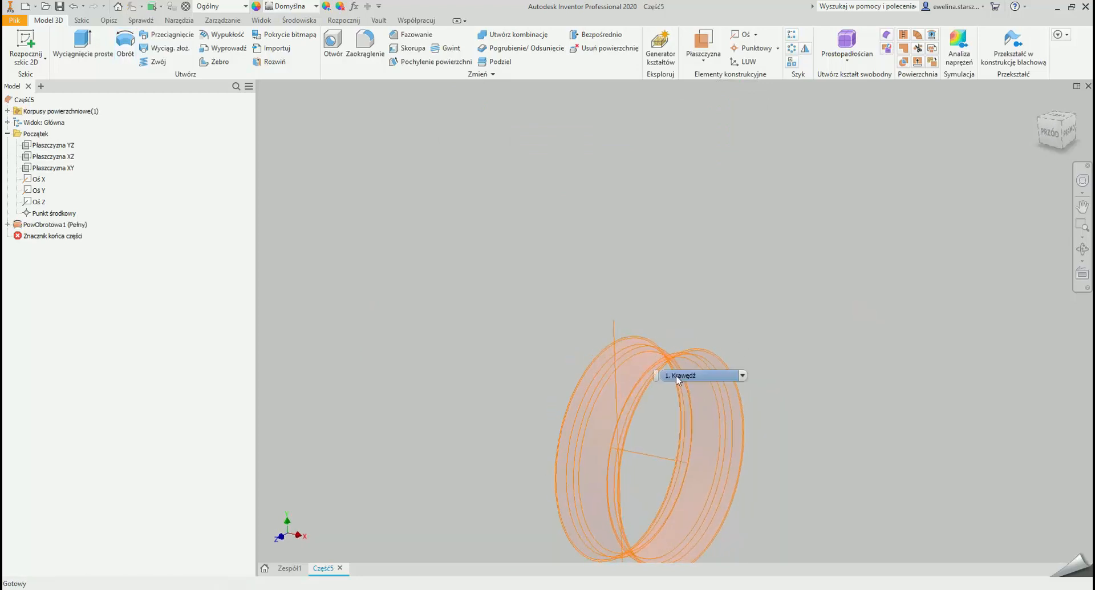
# Step: Thicken all faces of the revolved rim surface by 3 mm symmetrically into a new solid
pyautogui.click(521, 48)
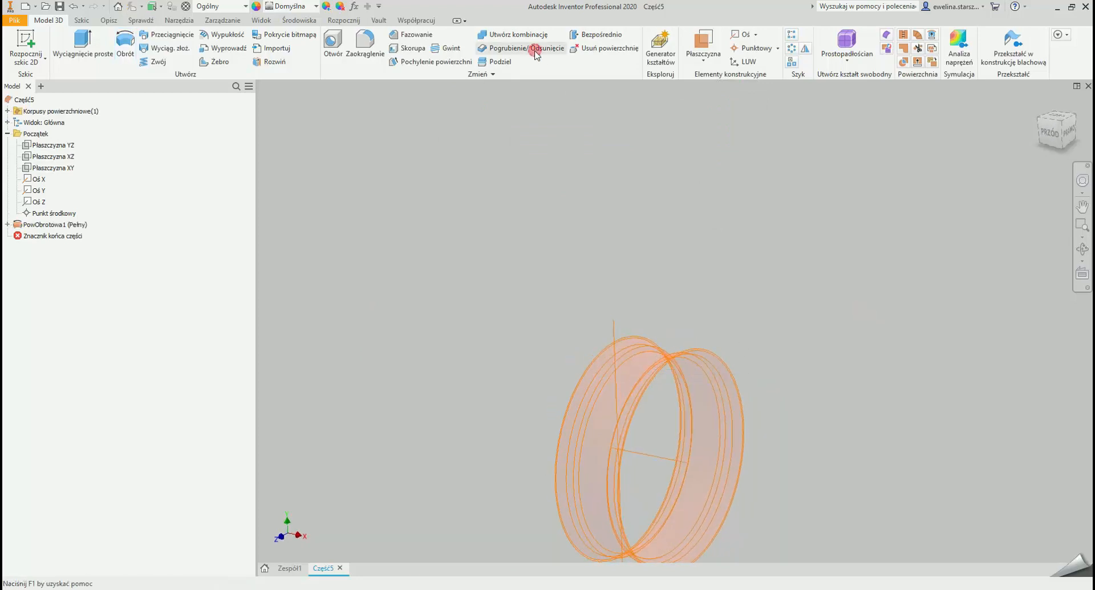
pyautogui.scroll(5, 676, 466)
pyautogui.click(524, 237)
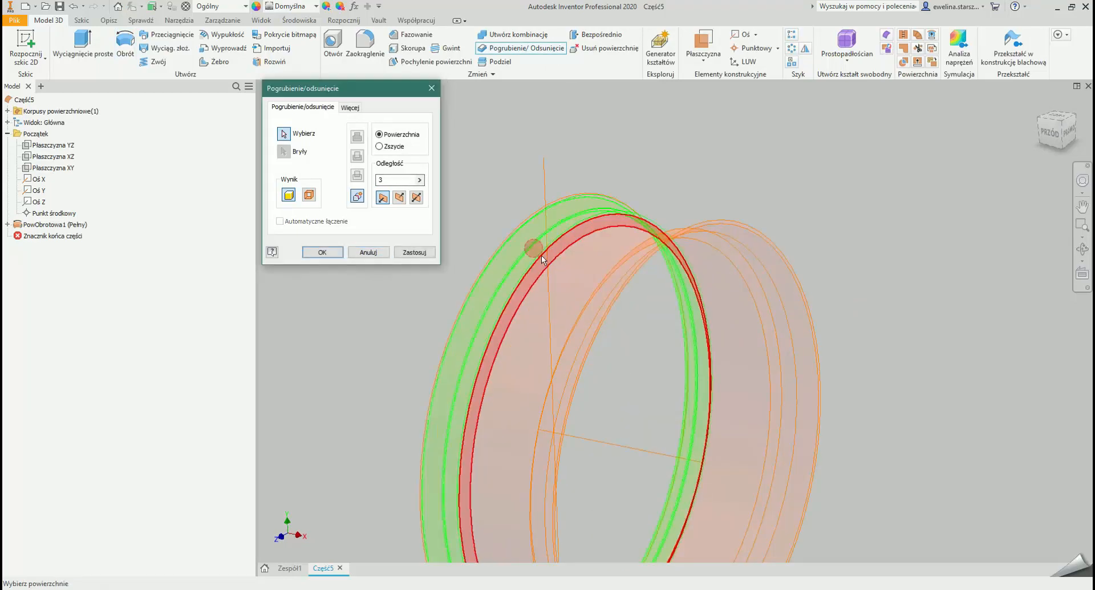
pyautogui.click(754, 261)
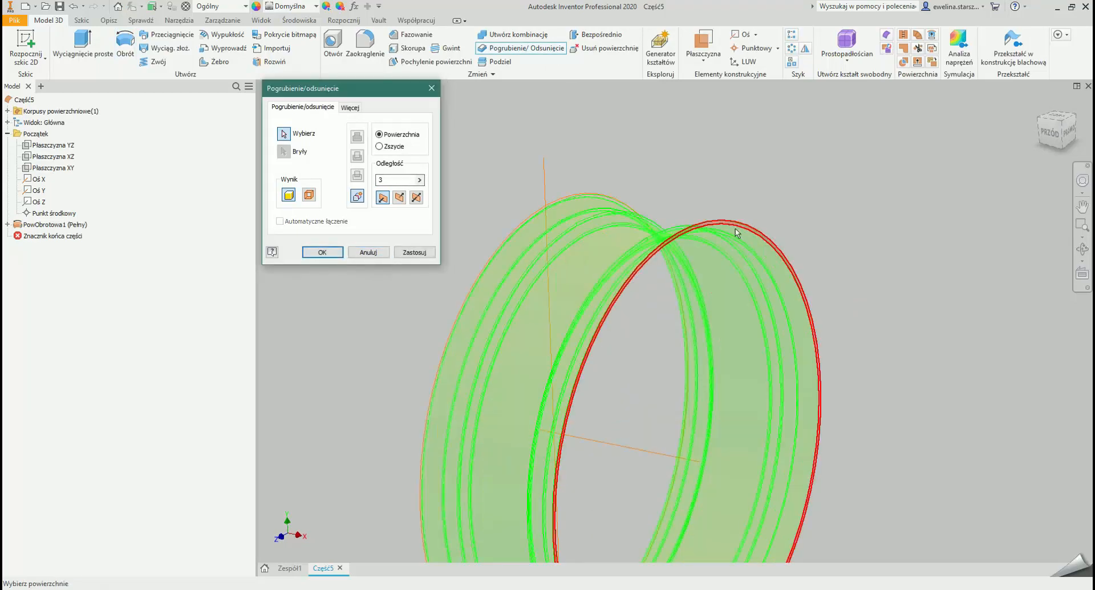
pyautogui.keyDown('shift'); pyautogui.moveTo(648, 310); pyautogui.dragTo(454, 282, button='middle'); pyautogui.keyUp('shift')
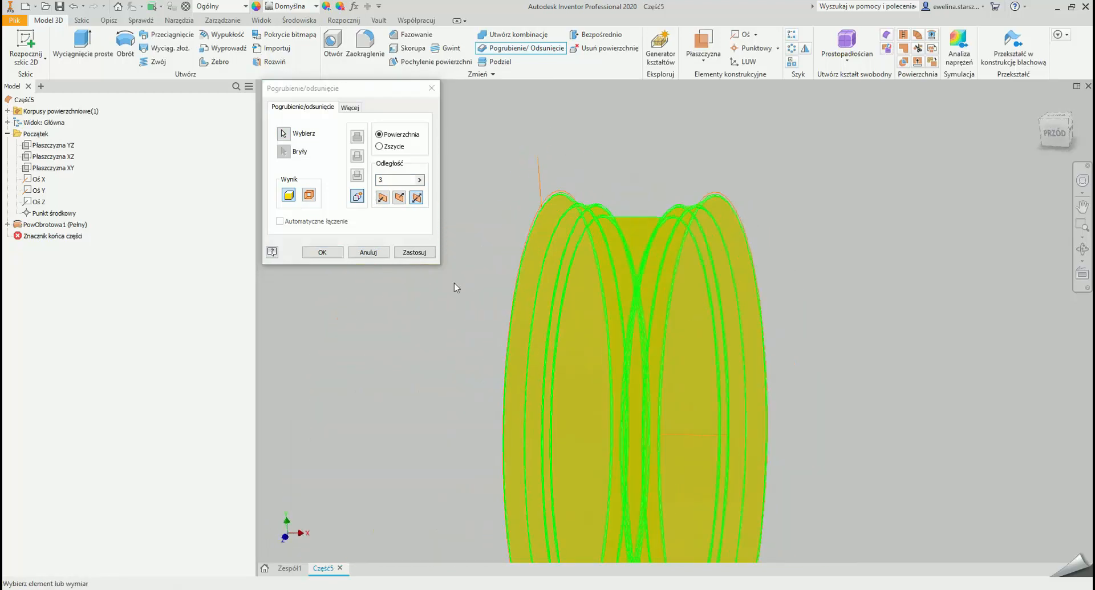
pyautogui.click(414, 252)
pyautogui.keyDown('shift'); pyautogui.moveTo(658, 312); pyautogui.dragTo(571, 308, button='middle'); pyautogui.keyUp('shift')
pyautogui.click(432, 90)
# Step: Assign a chrome appearance from the Inventor material library to the rim's solid body
pyautogui.click(60, 236)
pyautogui.click(7, 111)
pyautogui.click(42, 122)
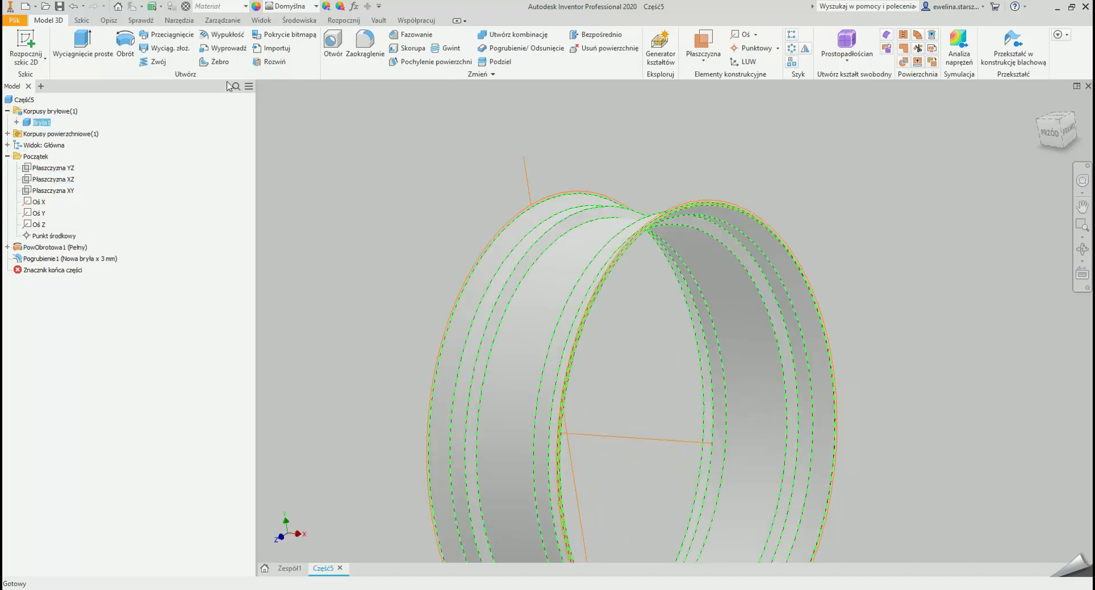
pyautogui.click(257, 6)
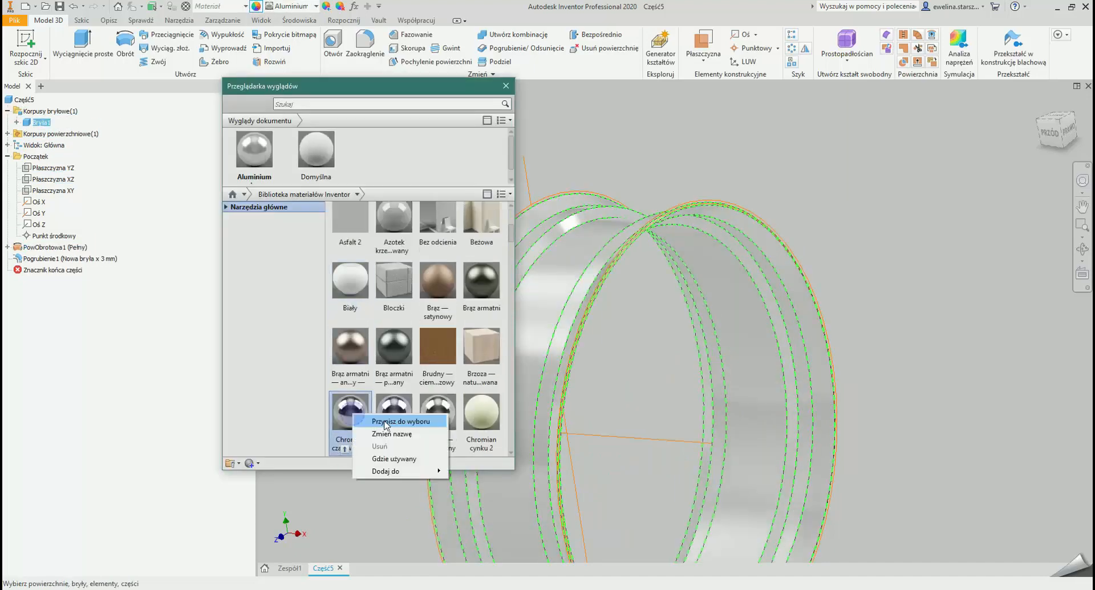
pyautogui.click(350, 420)
pyautogui.click(506, 86)
pyautogui.click(644, 287)
# Step: Start a new sketch on the XY plane
pyautogui.keyDown('shift'); pyautogui.moveTo(644, 287); pyautogui.dragTo(621, 285, button='middle'); pyautogui.keyUp('shift')
pyautogui.scroll(-5, 699, 299)
pyautogui.keyDown('shift'); pyautogui.moveTo(697, 299); pyautogui.dragTo(485, 420, button='middle'); pyautogui.keyUp('shift')
pyautogui.click(61, 193)
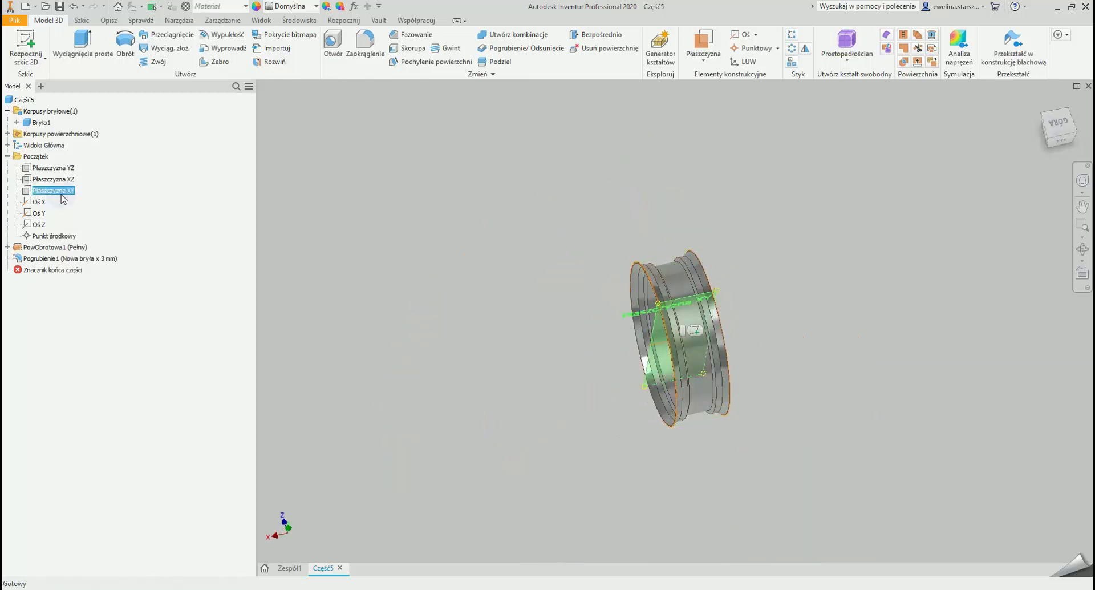
pyautogui.rightClick(61, 194)
pyautogui.click(80, 223)
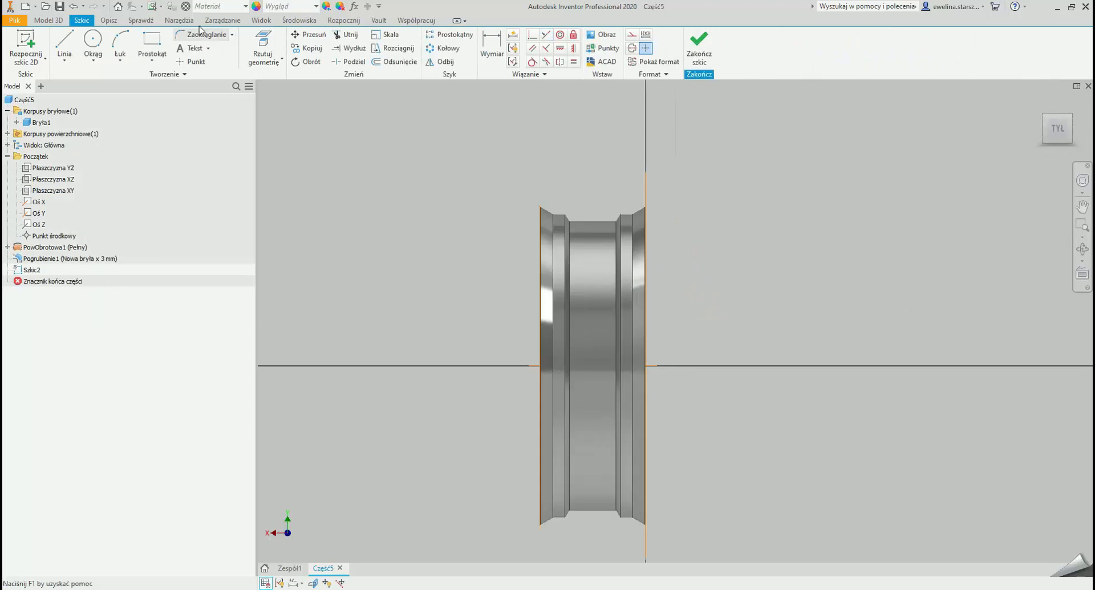
# Step: Sketch a control-vertex spline from the rim's upper outer corner, bulging outward and ending near the horizontal axis
pyautogui.click(64, 59)
pyautogui.click(80, 100)
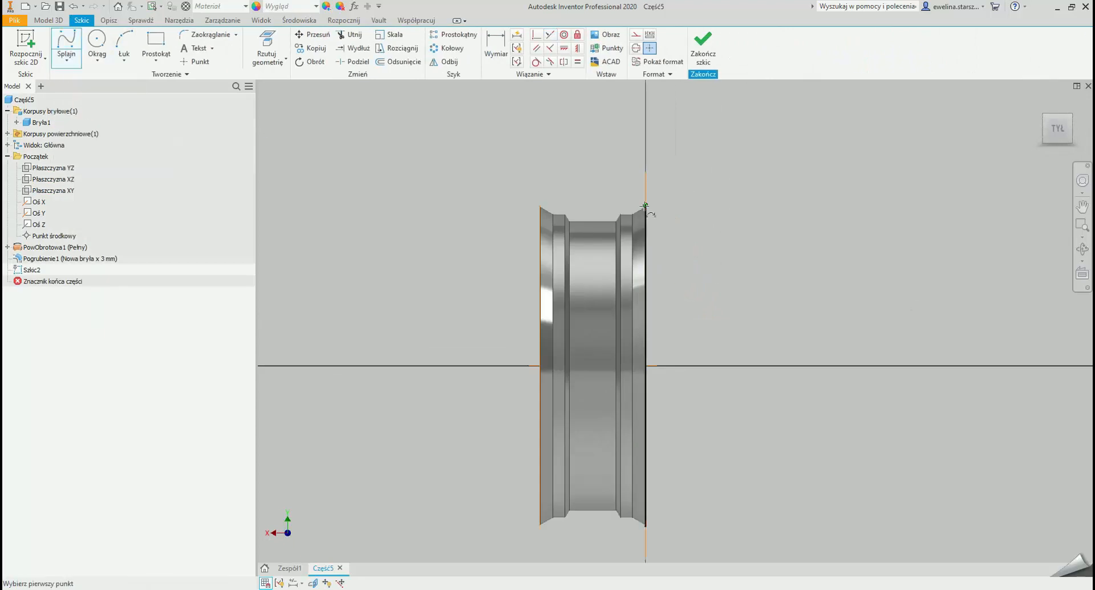
pyautogui.click(702, 292)
pyautogui.click(697, 324)
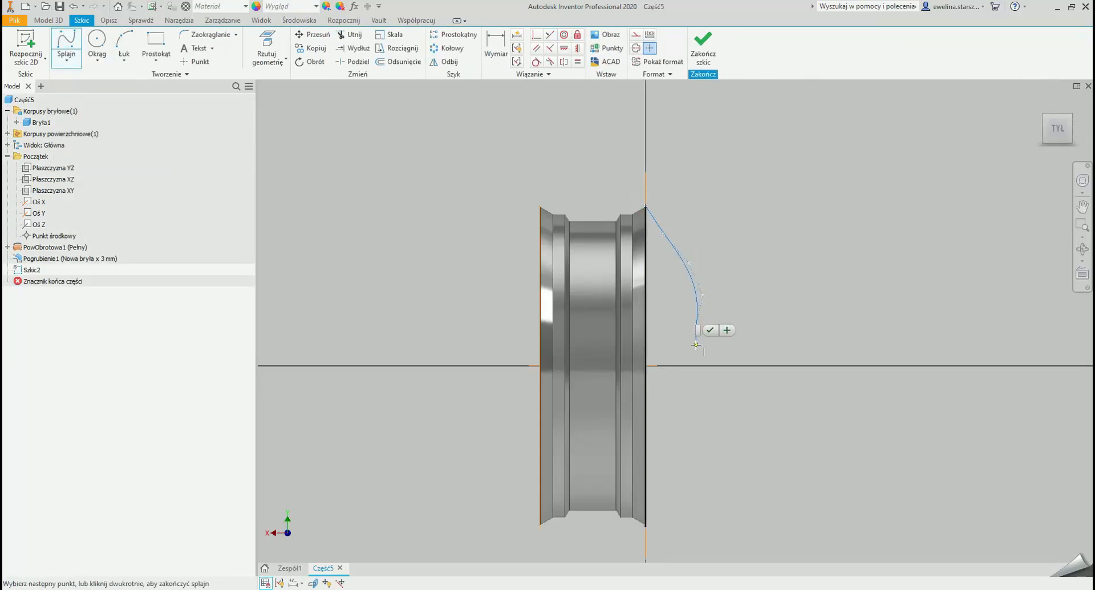
pyautogui.click(710, 373)
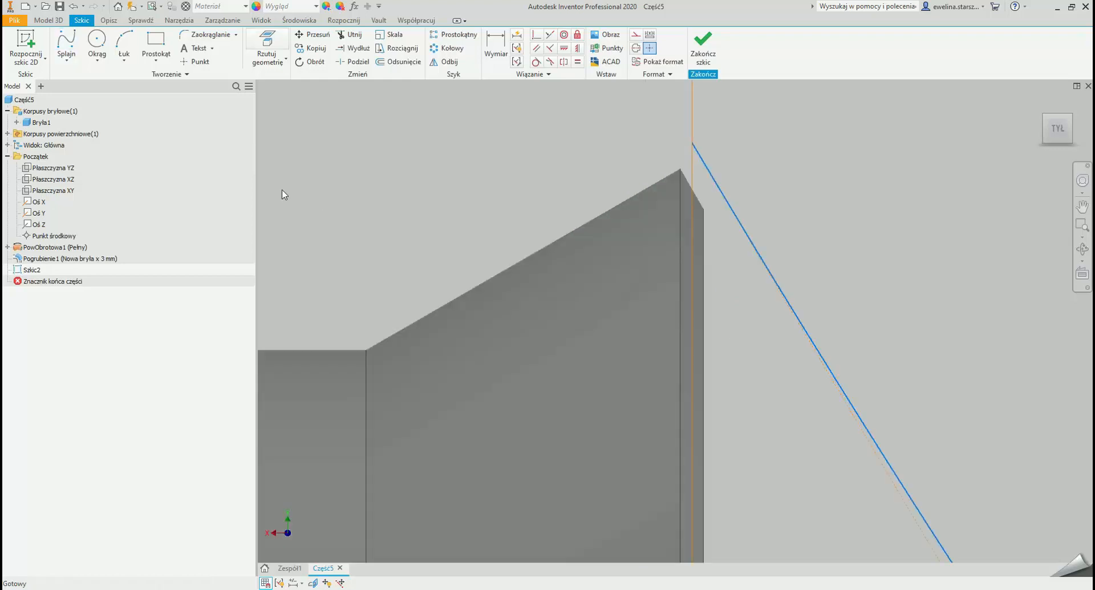
# Step: Project the rim's edge geometry into the sketch and attach the spline's upper end to the rim's outer corner
pyautogui.click(271, 61)
pyautogui.click(288, 81)
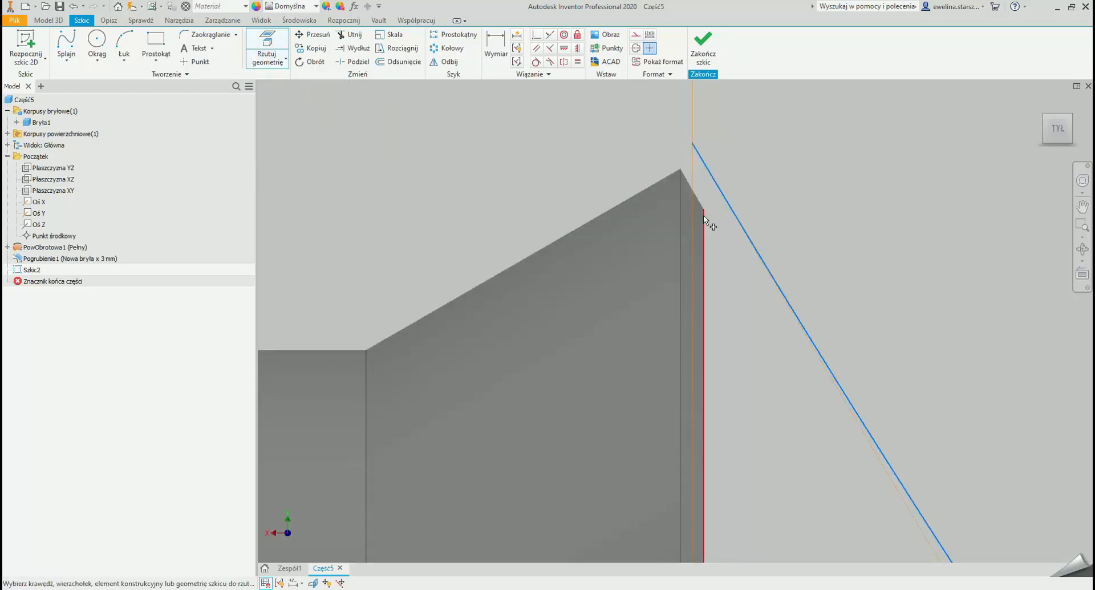
pyautogui.press('Escape')
pyautogui.moveTo(694, 144); pyautogui.dragTo(742, 169)
pyautogui.press('Delete')
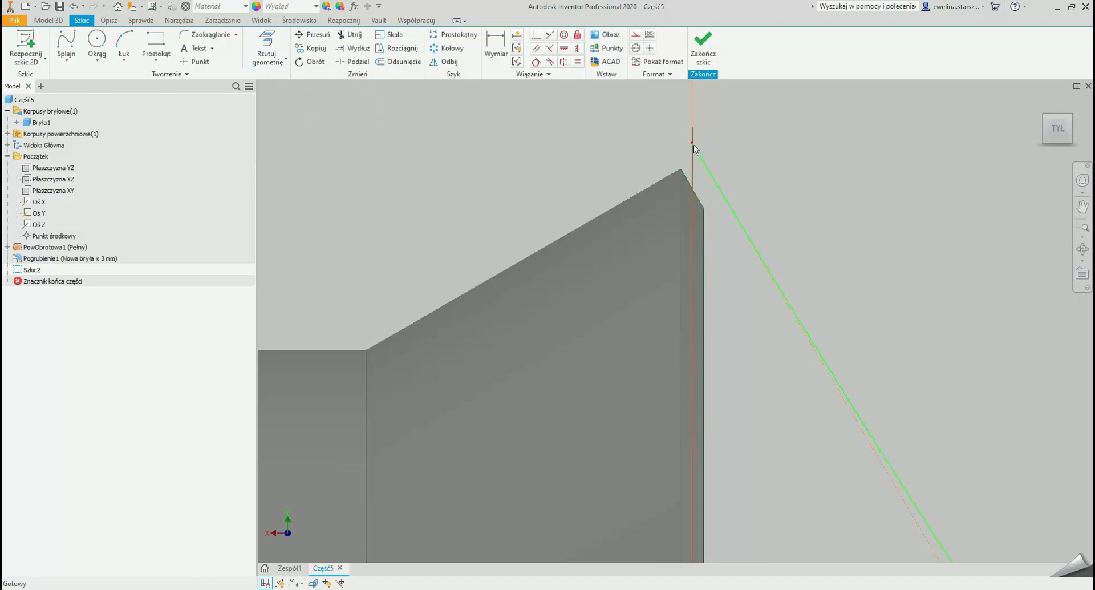
pyautogui.moveTo(692, 143); pyautogui.dragTo(704, 209)
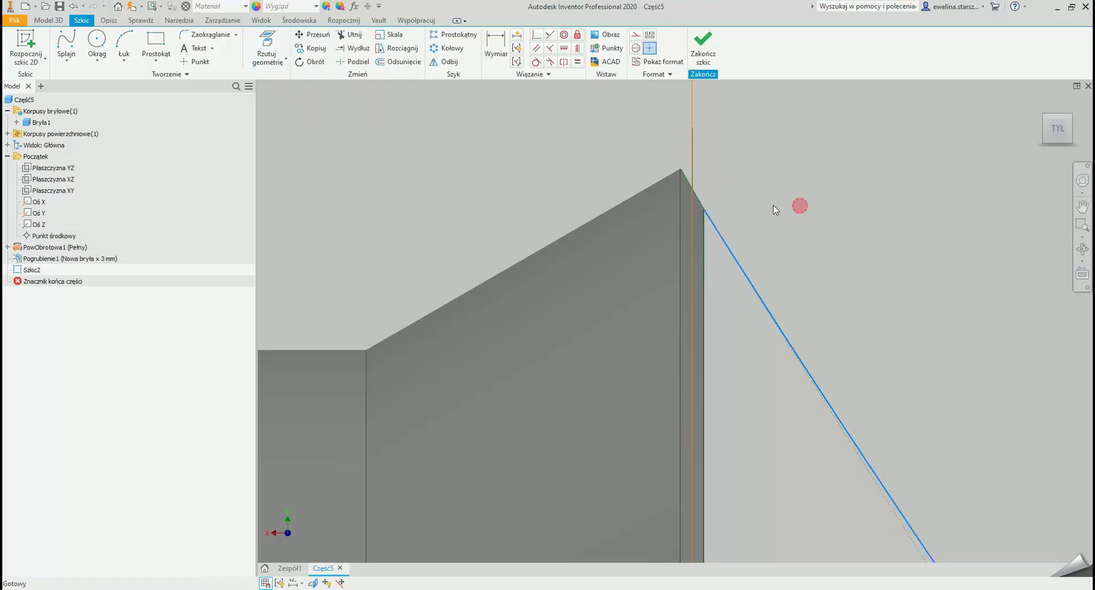
# Step: Move the spline's lower end onto the X axis
pyautogui.scroll(-5, 708, 212)
pyautogui.scroll(-3, 687, 195)
pyautogui.scroll(10, 744, 343)
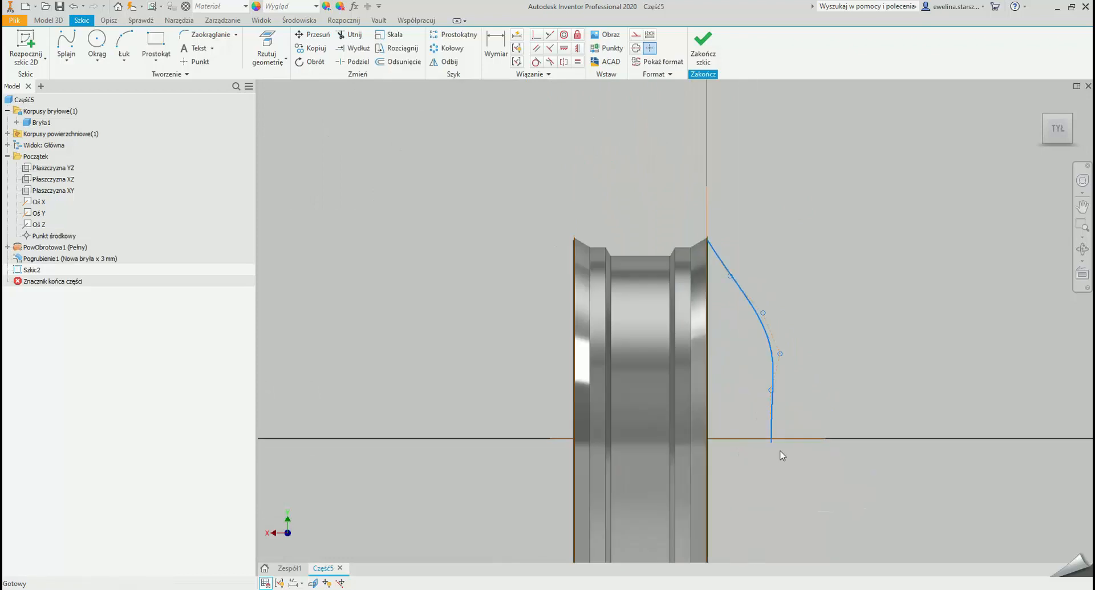
pyautogui.scroll(-5, 781, 447)
pyautogui.moveTo(761, 430); pyautogui.dragTo(766, 416)
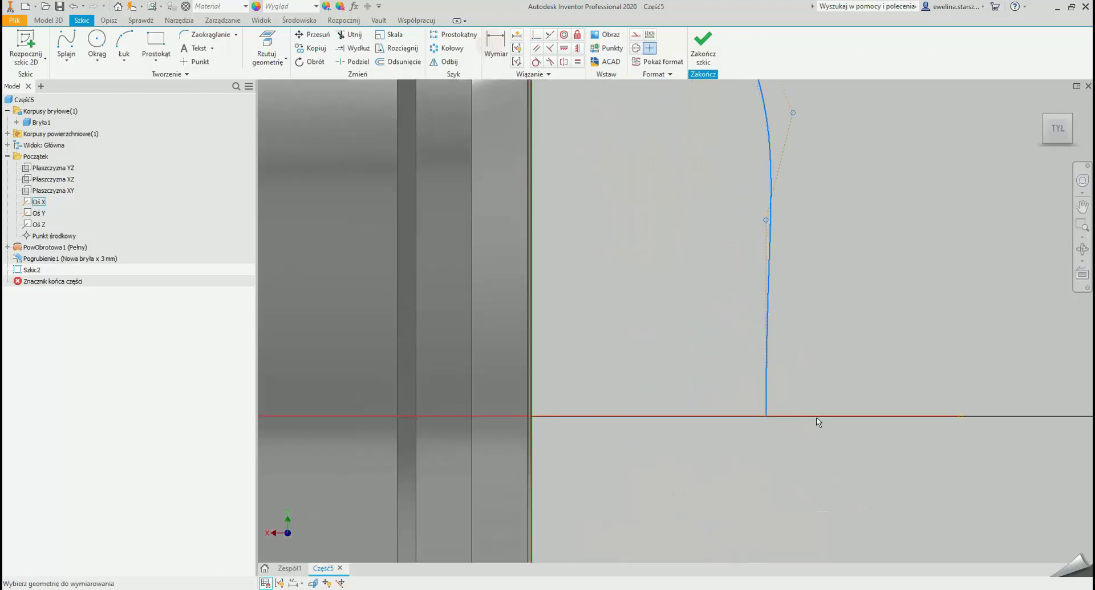
# Step: Dimension the horizontal distance between the spline's lower end and the rim's outer edge at 87 mm
pyautogui.click(767, 417)
pyautogui.click(531, 422)
pyautogui.click(574, 399)
pyautogui.write('87')
pyautogui.press('Return')
# Step: Project the rim's outer edge and the X axis into the sketch to close the region beside the spline
pyautogui.scroll(5, 758, 336)
pyautogui.press('p')
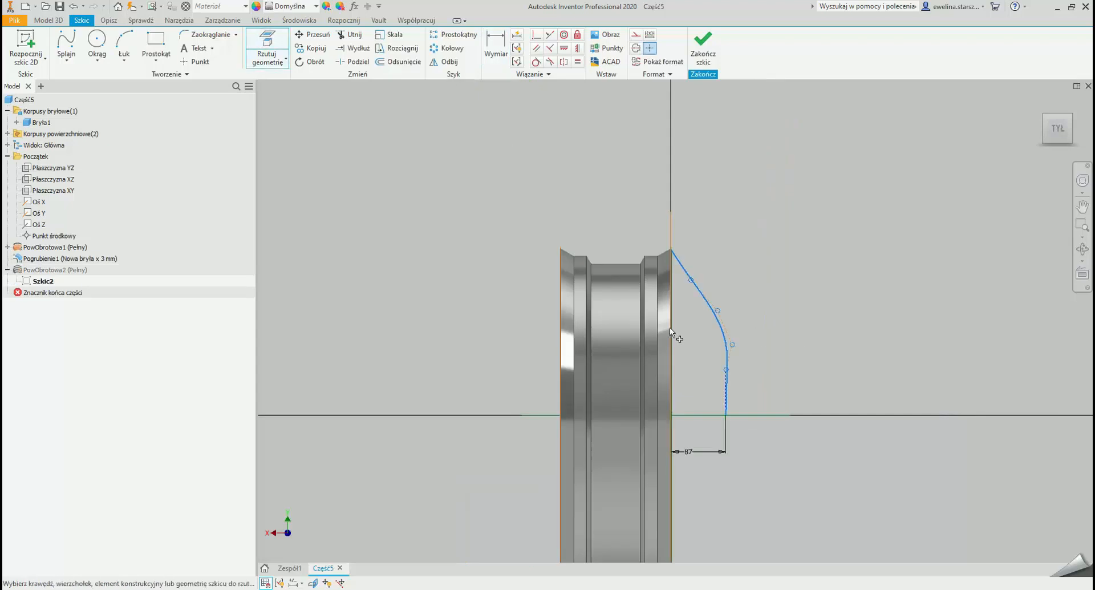
pyautogui.click(683, 415)
pyautogui.keyDown('shift'); pyautogui.moveTo(757, 236); pyautogui.dragTo(745, 349, button='middle'); pyautogui.keyUp('shift')
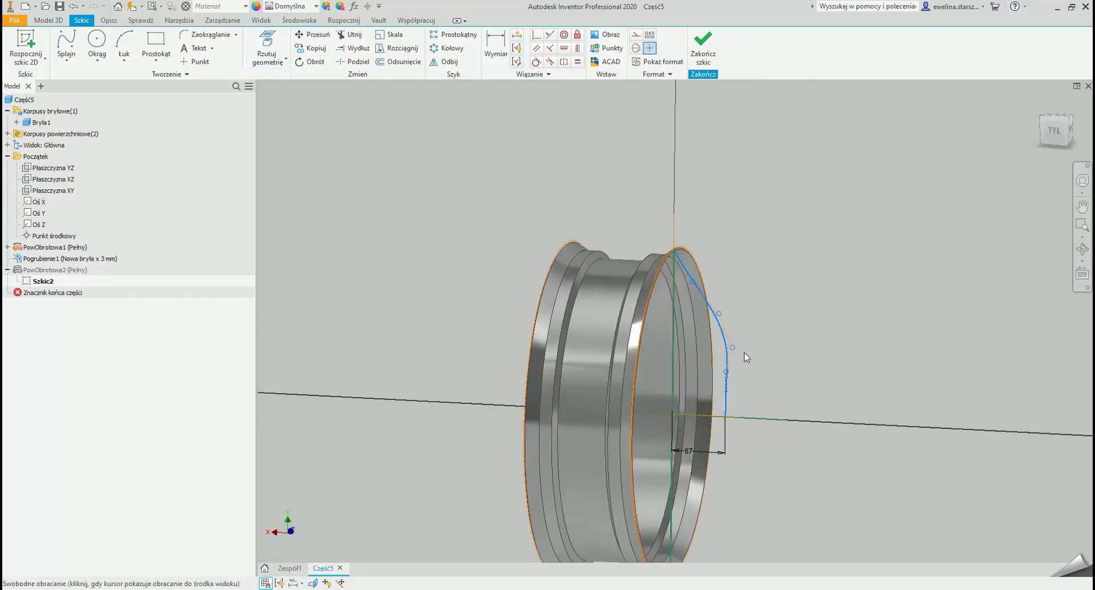
# Step: Finish the sketch and revolve the closed region beside the spline a full turn about the X axis, joined to the rim
pyautogui.click(703, 49)
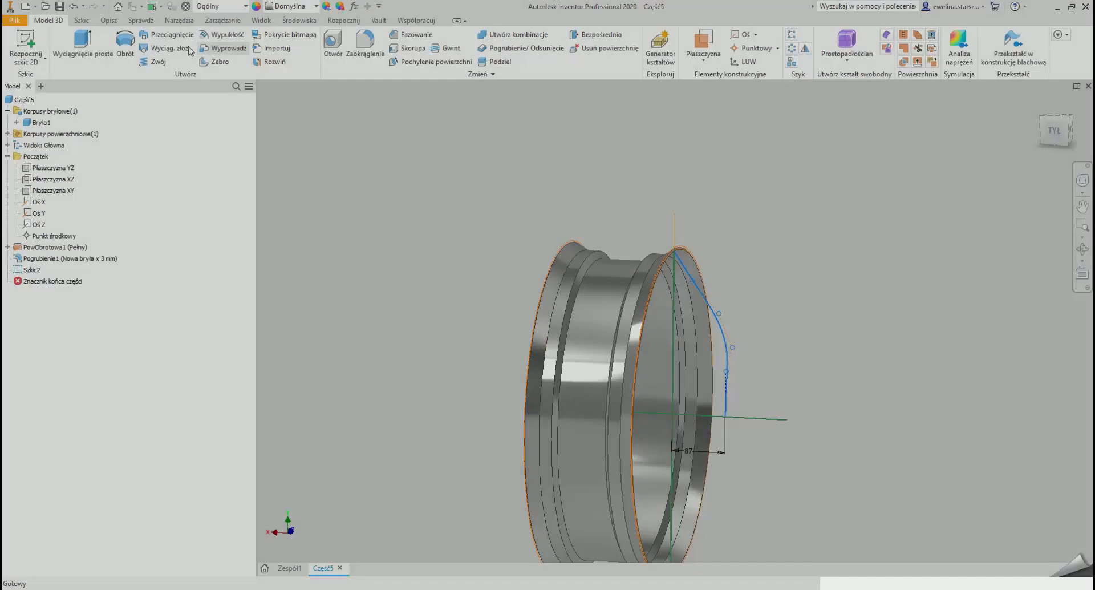
pyautogui.press('r')
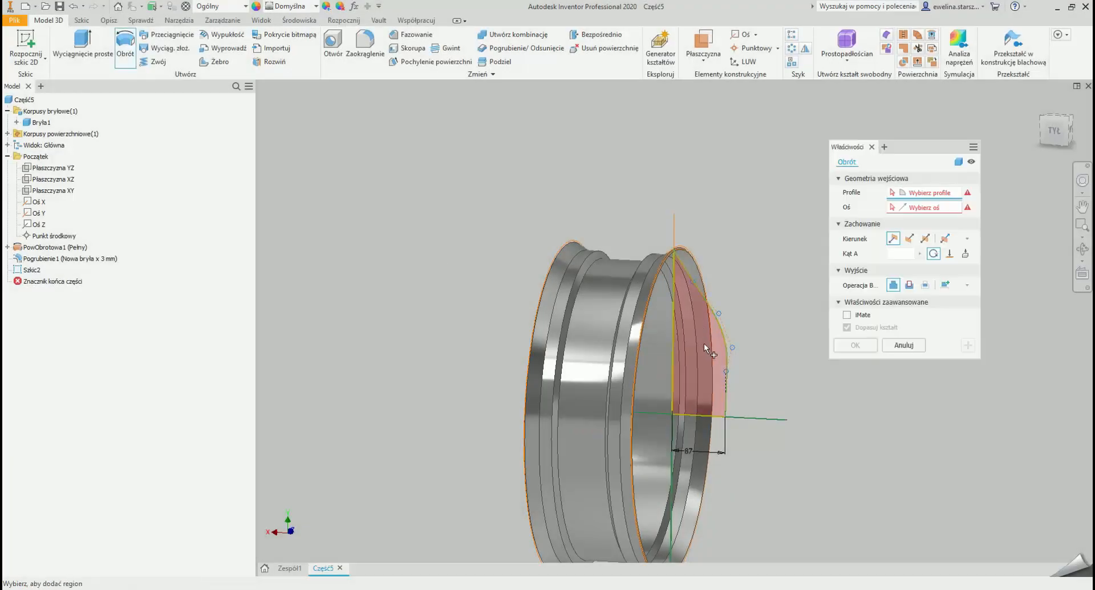
pyautogui.click(935, 255)
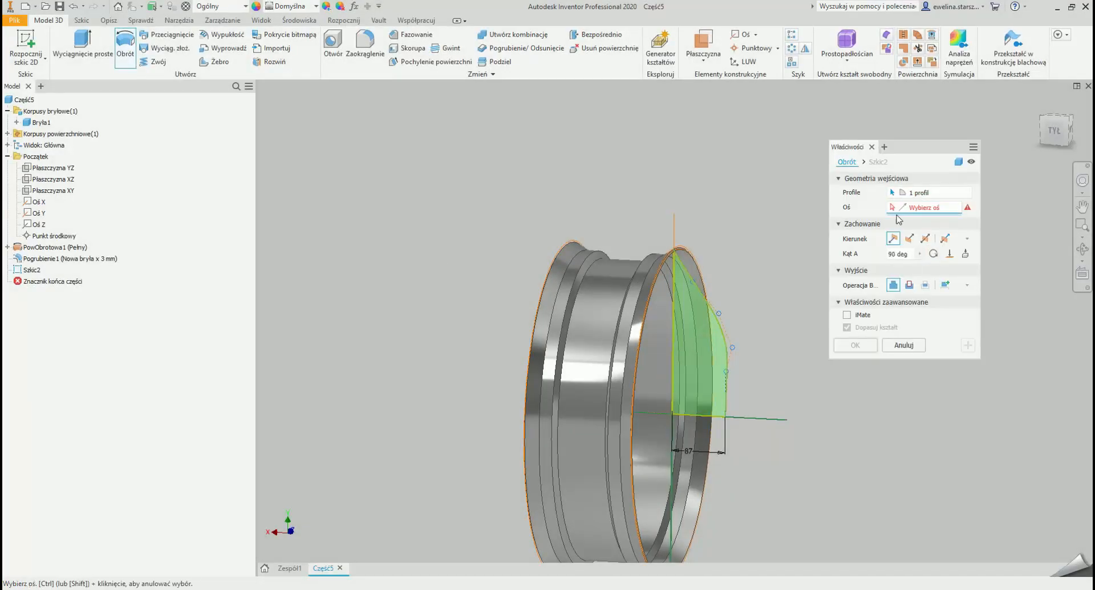
pyautogui.click(735, 420)
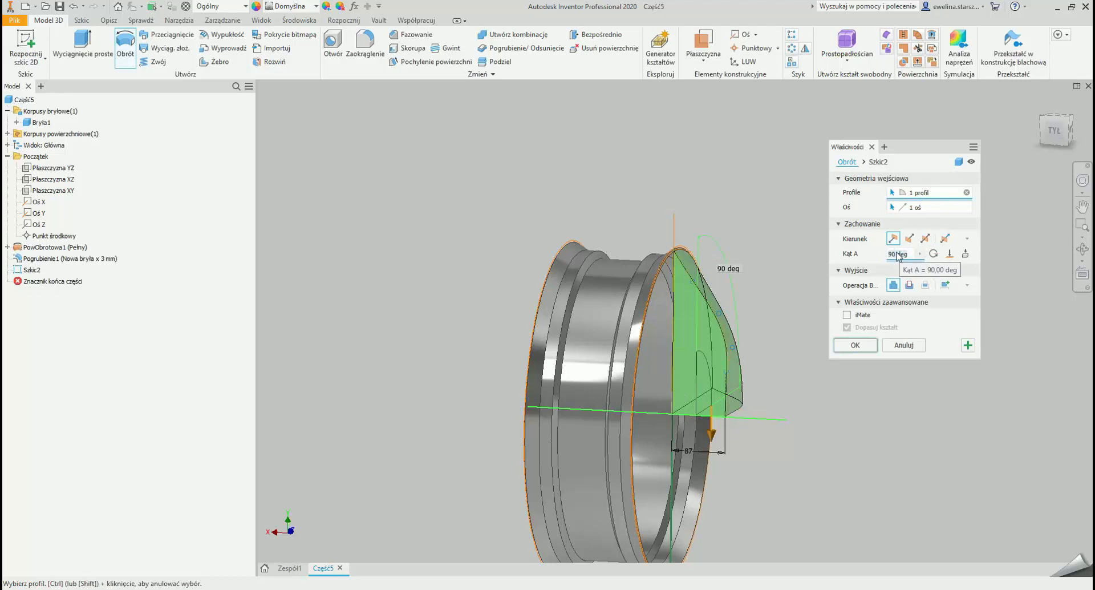
pyautogui.click(856, 345)
# Step: Start a sketch on the flat inner face of the revolved front and draw a 97 mm circle at its centre
pyautogui.scroll(3, 712, 399)
pyautogui.keyDown('shift'); pyautogui.moveTo(685, 400); pyautogui.dragTo(474, 393, button='middle'); pyautogui.keyUp('shift')
pyautogui.keyDown('shift'); pyautogui.moveTo(658, 382); pyautogui.dragTo(704, 379, button='middle'); pyautogui.keyUp('shift')
pyautogui.scroll(3, 749, 391)
pyautogui.click(82, 20)
pyautogui.click(26, 41)
pyautogui.click(722, 407)
pyautogui.press('c')
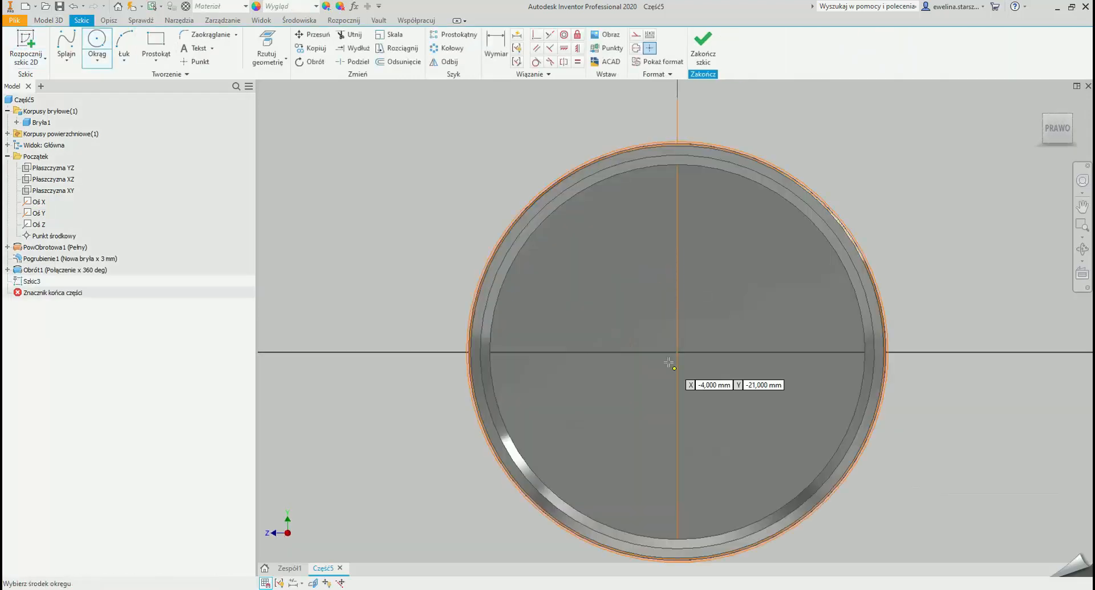
pyautogui.click(678, 352)
pyautogui.write('97')
pyautogui.press('Return')
# Step: Draw a 24 mm circle on the vertical axis above the large circle and dimension the distance between their centres at 100 mm
pyautogui.click(678, 273)
pyautogui.write('24')
pyautogui.press('Return')
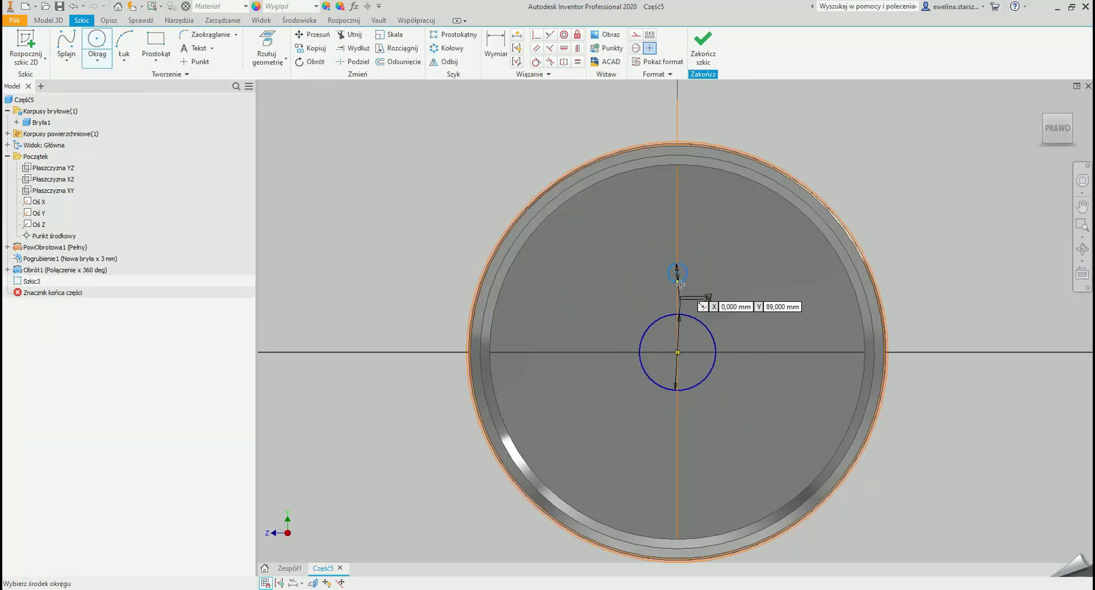
pyautogui.press('d')
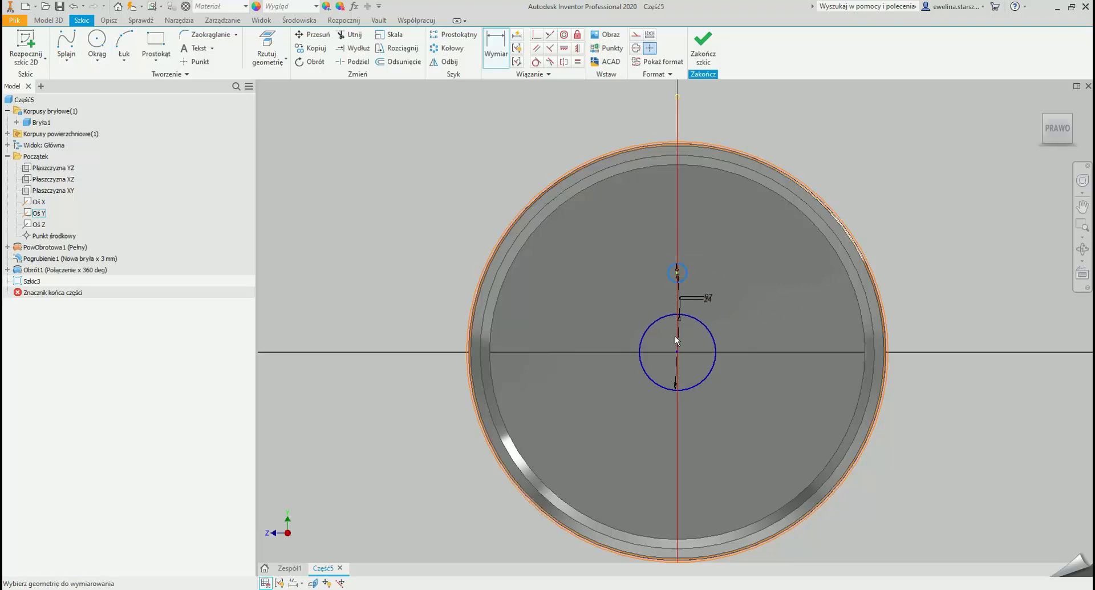
pyautogui.click(782, 333)
pyautogui.write('100')
pyautogui.press('Return')
# Step: Move the diameter dimensions clear of the circles, set the small circle's centre distance to 75 mm, and finish the sketch
pyautogui.scroll(-3, 738, 302)
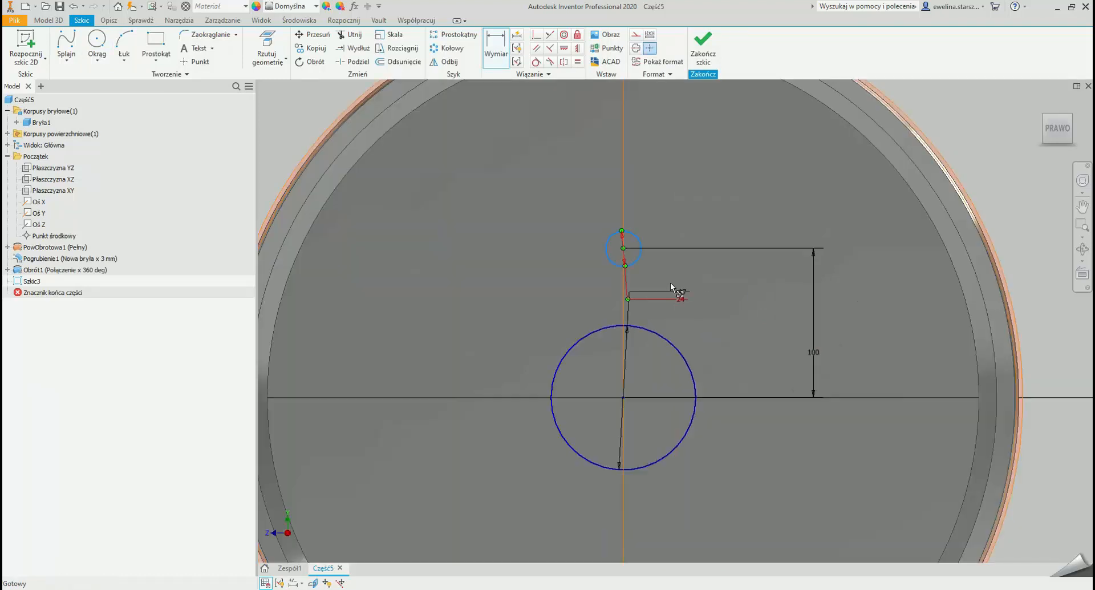
pyautogui.moveTo(685, 294); pyautogui.dragTo(662, 195)
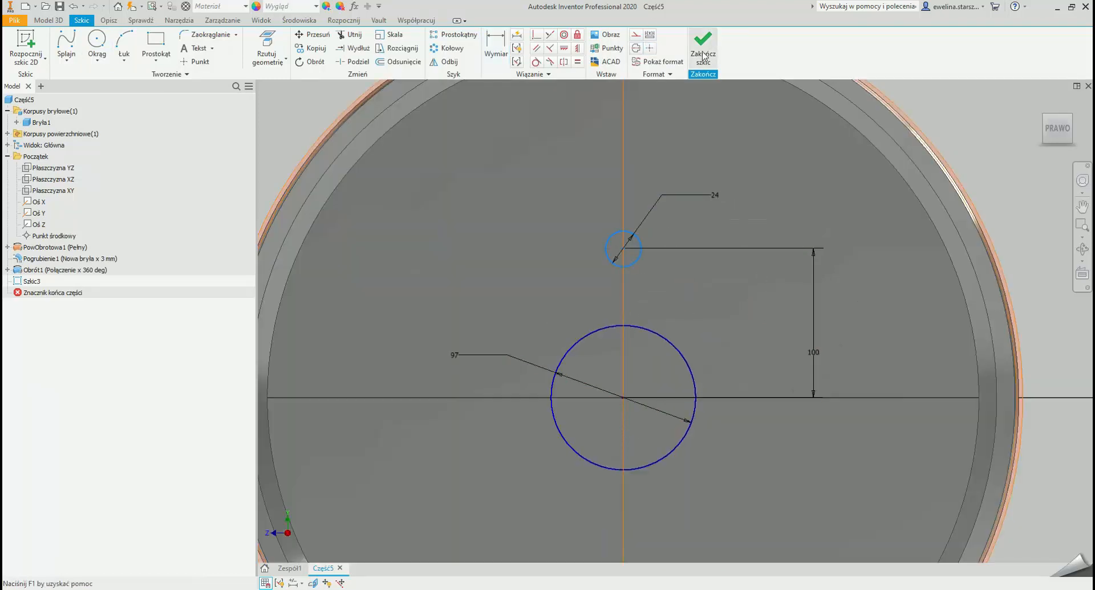
pyautogui.doubleClick(813, 352)
pyautogui.write('75')
pyautogui.press('Return')
pyautogui.click(703, 45)
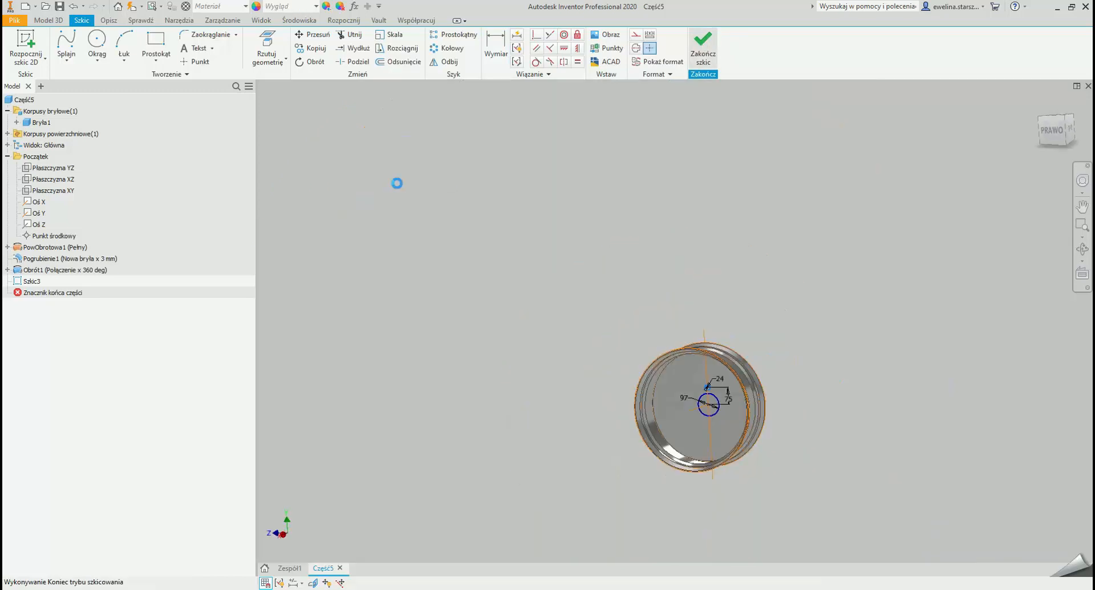
# Step: Cut the 97 mm circle through the whole body with a symmetric through-all extrusion
pyautogui.click(49, 20)
pyautogui.click(82, 49)
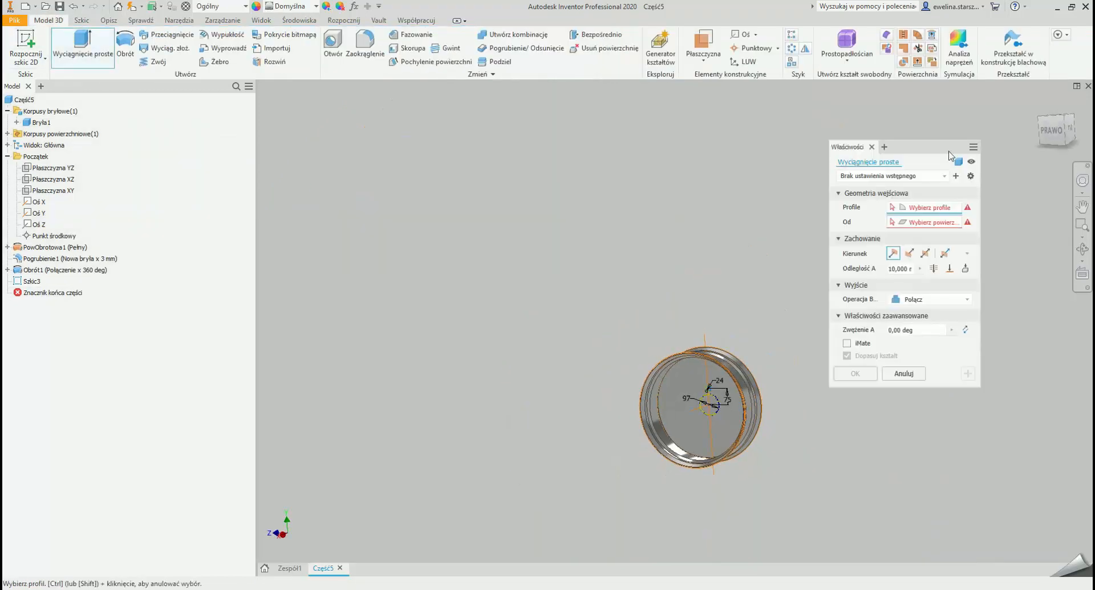
pyautogui.click(948, 302)
pyautogui.click(929, 326)
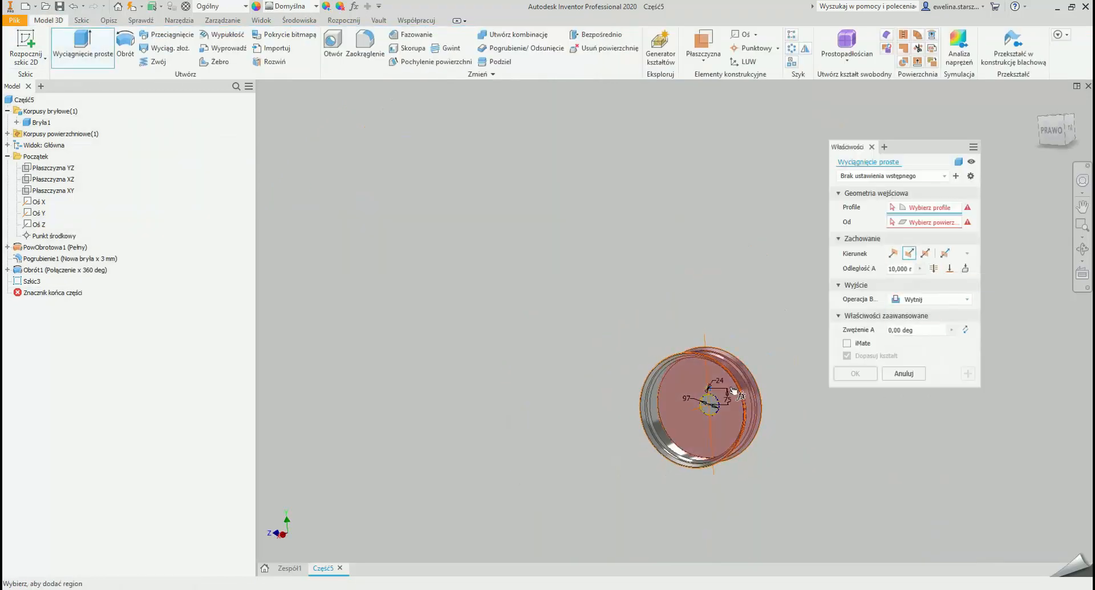
pyautogui.scroll(-5, 711, 402)
pyautogui.click(718, 394)
pyautogui.click(925, 253)
pyautogui.click(934, 269)
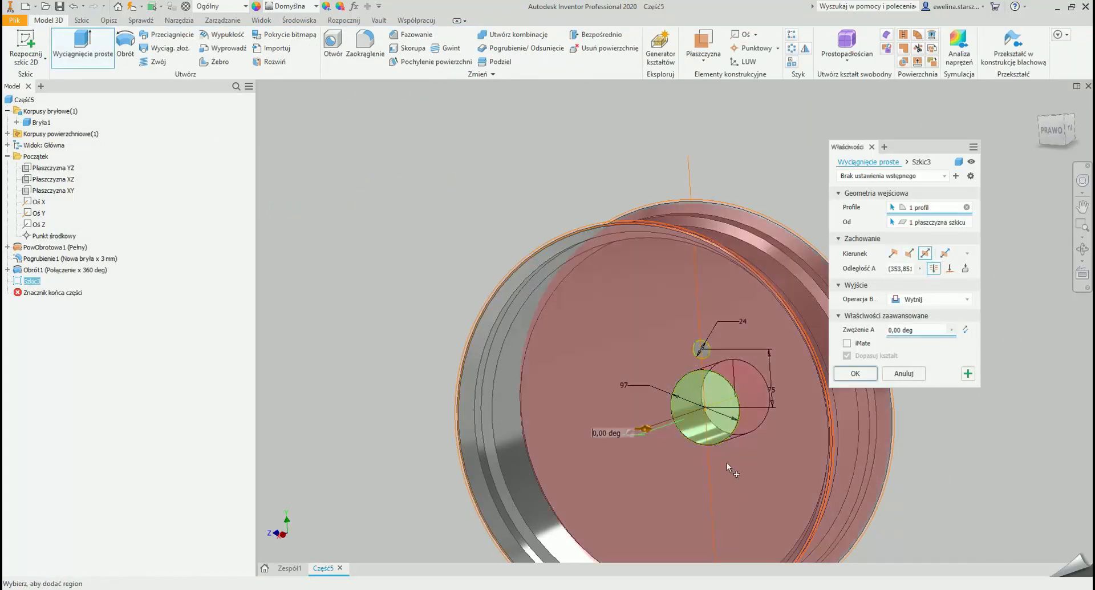
pyautogui.keyDown('shift'); pyautogui.moveTo(727, 469); pyautogui.dragTo(580, 459, button='middle'); pyautogui.keyUp('shift')
pyautogui.moveTo(581, 459); pyautogui.dragTo(761, 436)
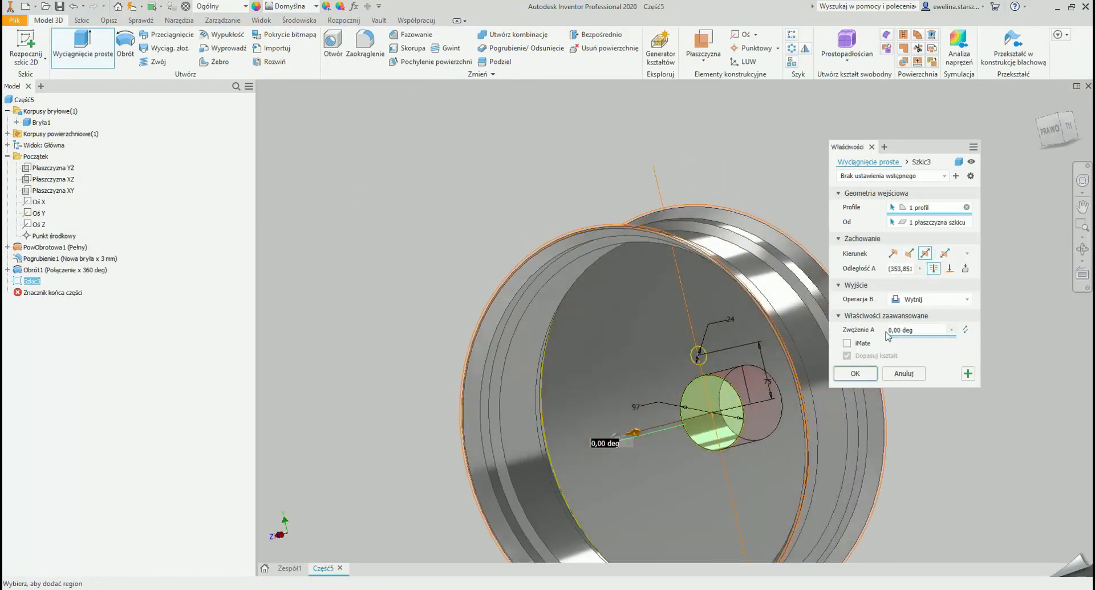
pyautogui.click(856, 373)
# Step: Share the sketch used by the central hole cut so that other features can use it
pyautogui.click(7, 281)
pyautogui.rightClick(35, 292)
pyautogui.click(75, 338)
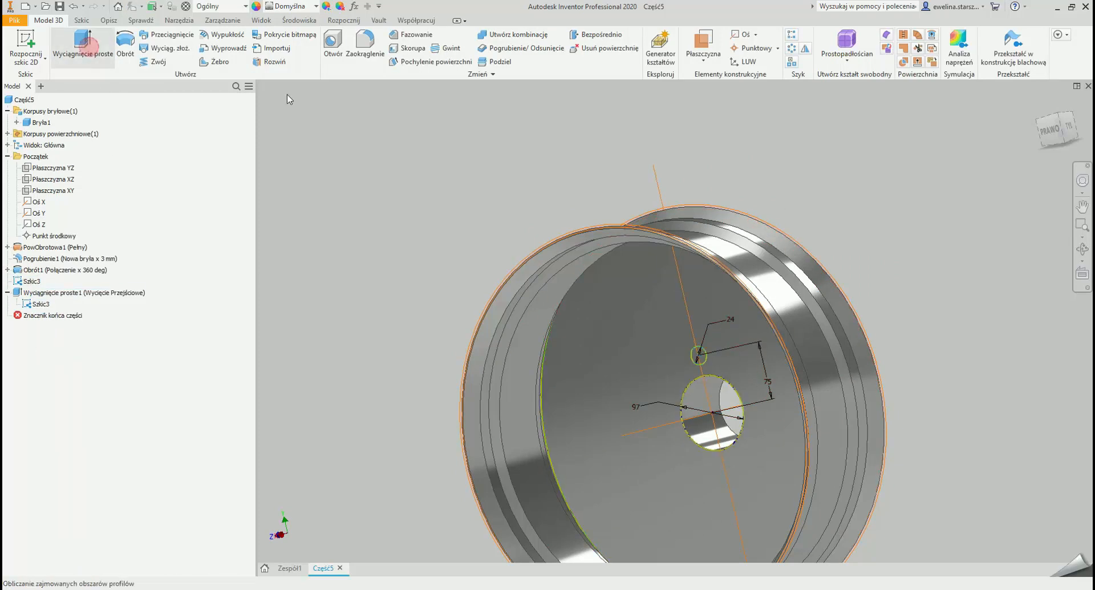
# Step: Cut the 24 mm circle from the shared sketch through the body with a symmetric through-all extrusion
pyautogui.click(83, 46)
pyautogui.scroll(5, 703, 357)
pyautogui.click(700, 349)
pyautogui.scroll(-5, 764, 393)
pyautogui.keyDown('shift'); pyautogui.moveTo(759, 402); pyautogui.dragTo(633, 439, button='middle'); pyautogui.keyUp('shift')
pyautogui.click(926, 254)
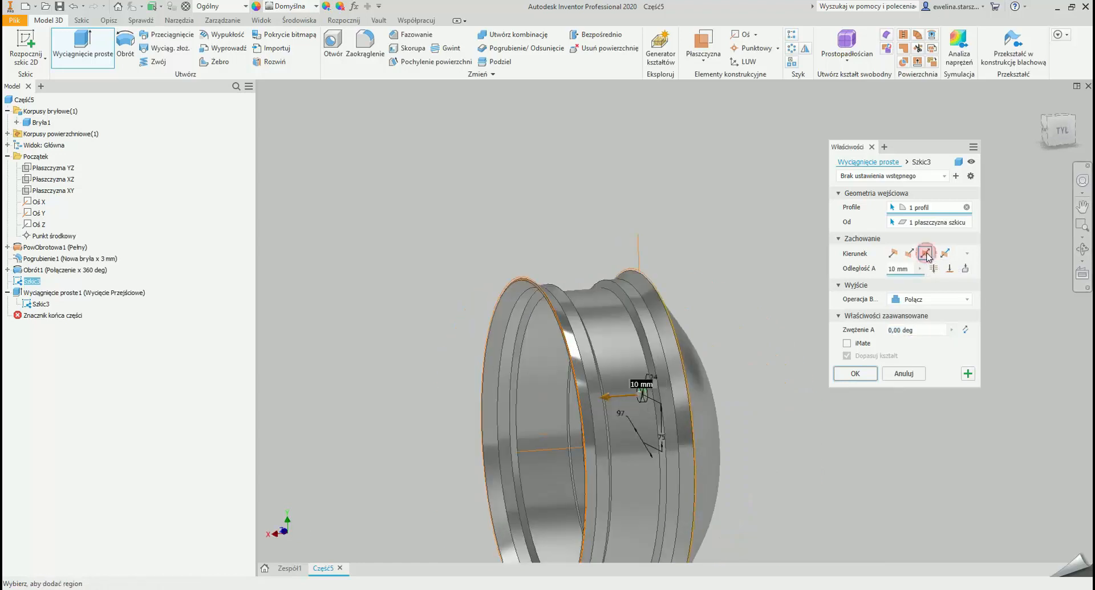
pyautogui.click(937, 270)
pyautogui.moveTo(694, 384); pyautogui.dragTo(628, 370, button='middle')
pyautogui.scroll(-3, 622, 376)
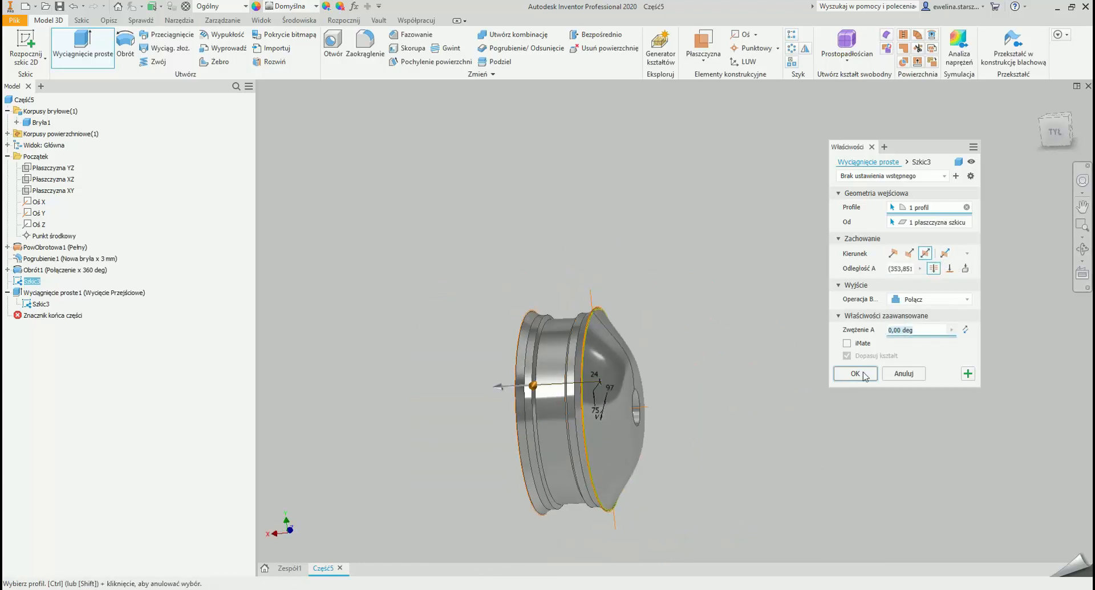
pyautogui.click(935, 298)
pyautogui.click(944, 320)
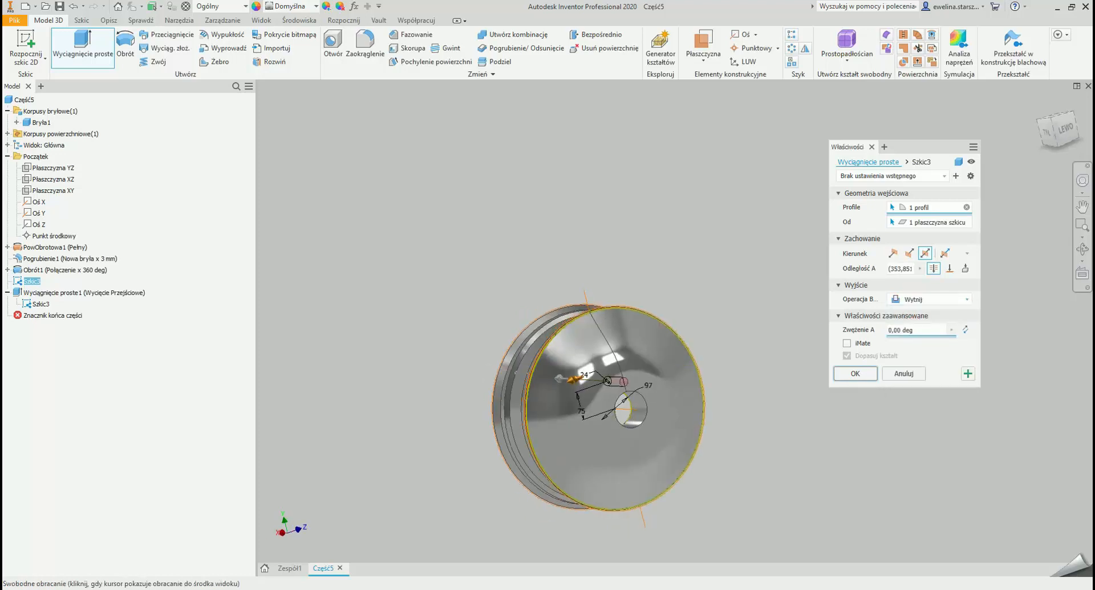
pyautogui.click(855, 373)
# Step: Create a circular pattern of the 24 mm hole with 5 occurrences over 360 degrees about the central hole's axis
pyautogui.keyDown('shift'); pyautogui.moveTo(580, 407); pyautogui.dragTo(486, 377, button='middle'); pyautogui.keyUp('shift')
pyautogui.click(793, 51)
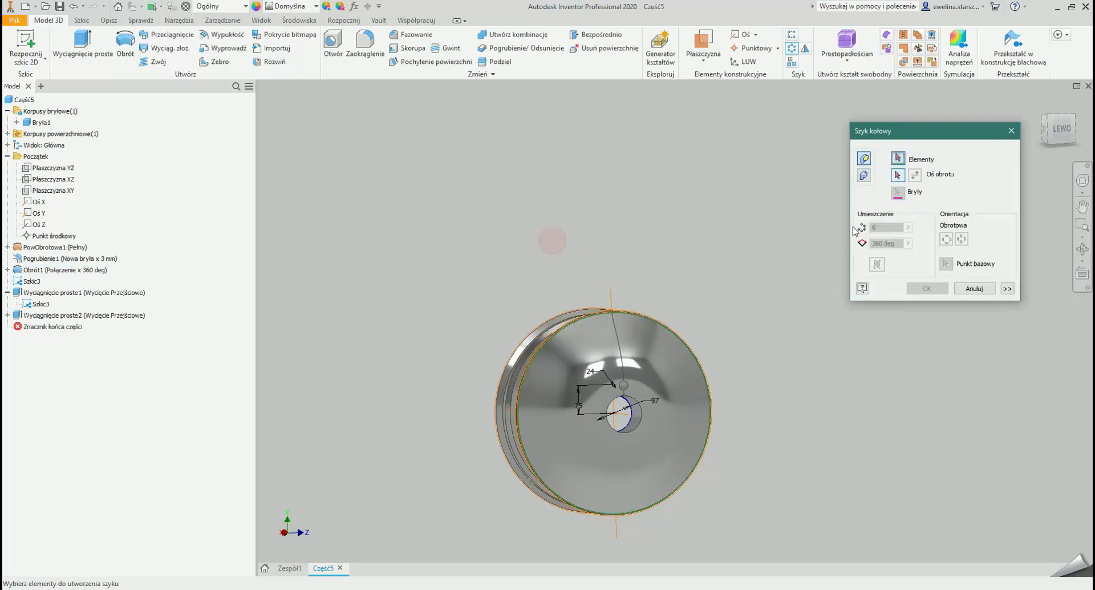
pyautogui.scroll(5, 553, 237)
pyautogui.click(456, 401)
pyautogui.scroll(-5, 516, 439)
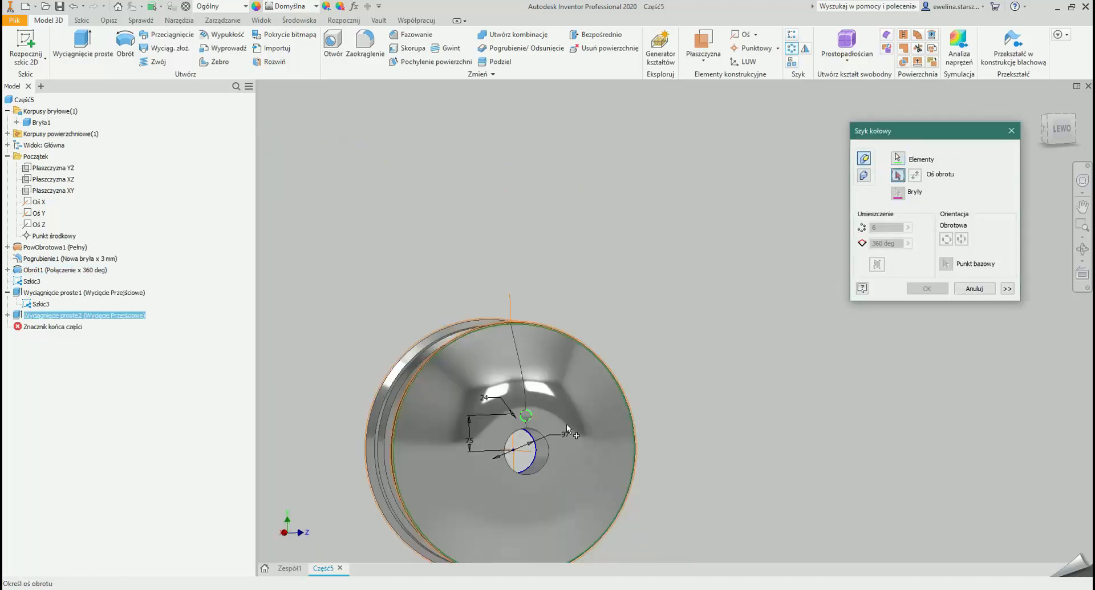
pyautogui.click(530, 456)
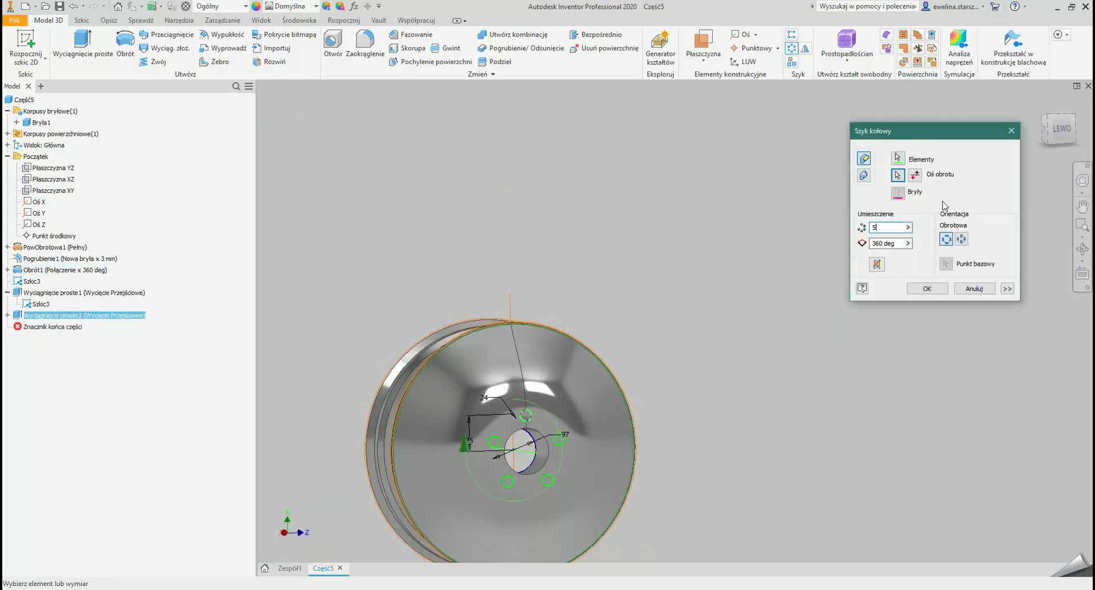
pyautogui.click(926, 289)
pyautogui.keyDown('shift'); pyautogui.moveTo(699, 360); pyautogui.dragTo(508, 413, button='middle'); pyautogui.keyUp('shift')
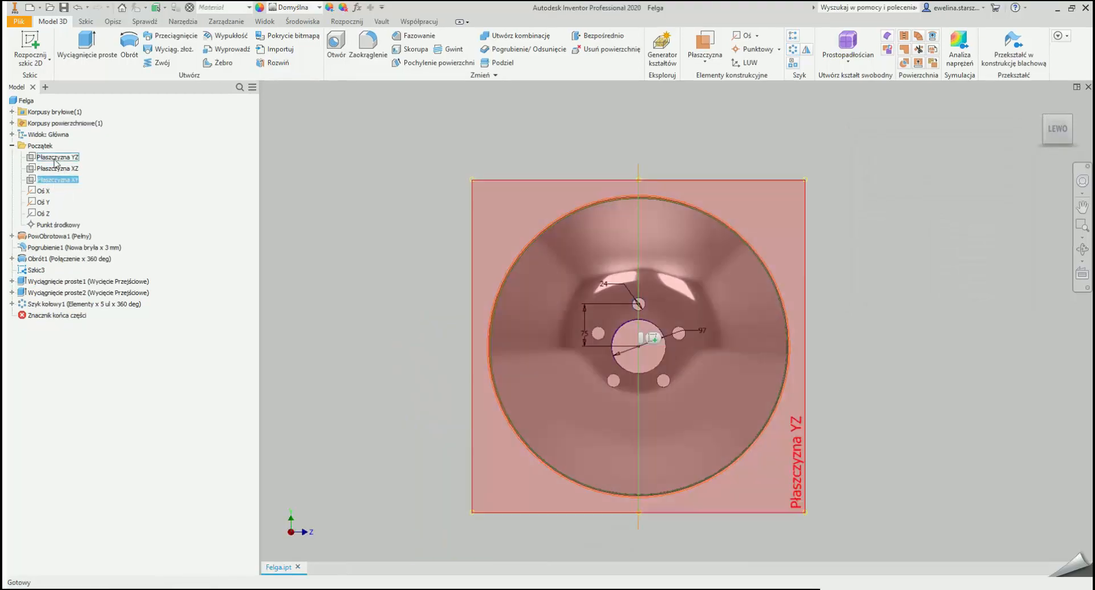
# Step: Start a sketch on the YZ plane and draw a vertical construction line from the origin to beyond the rim's outer edge
pyautogui.rightClick(54, 157)
pyautogui.click(74, 162)
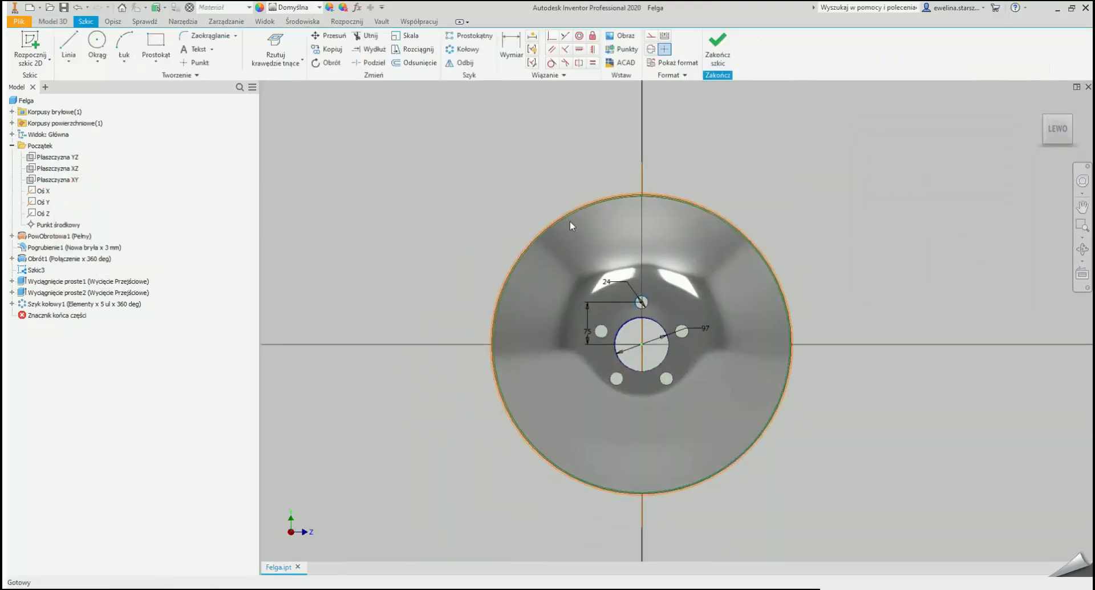
pyautogui.click(69, 48)
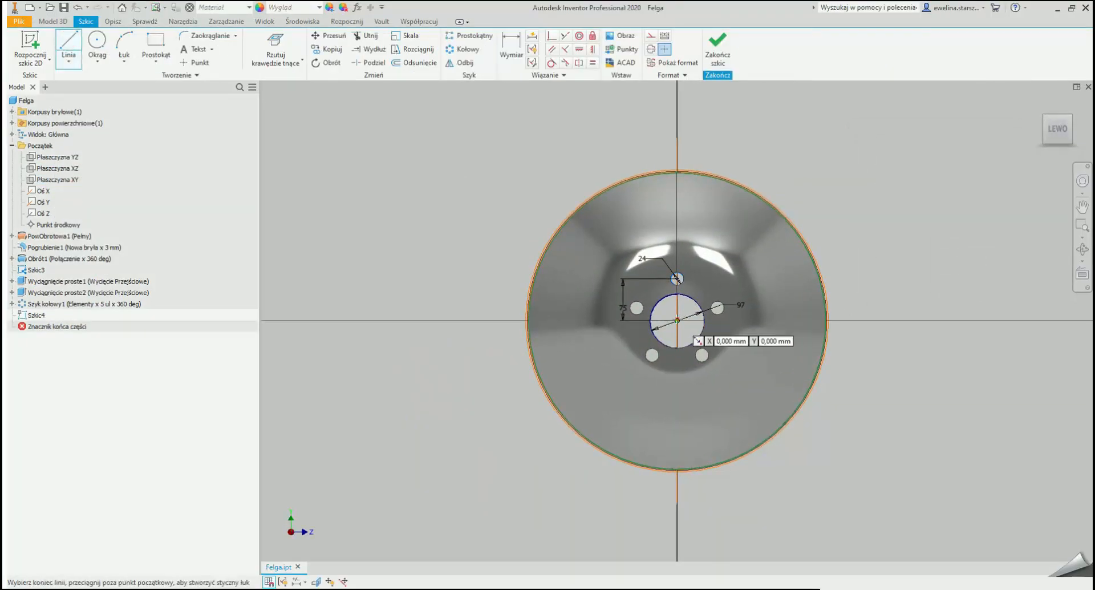
pyautogui.click(677, 117)
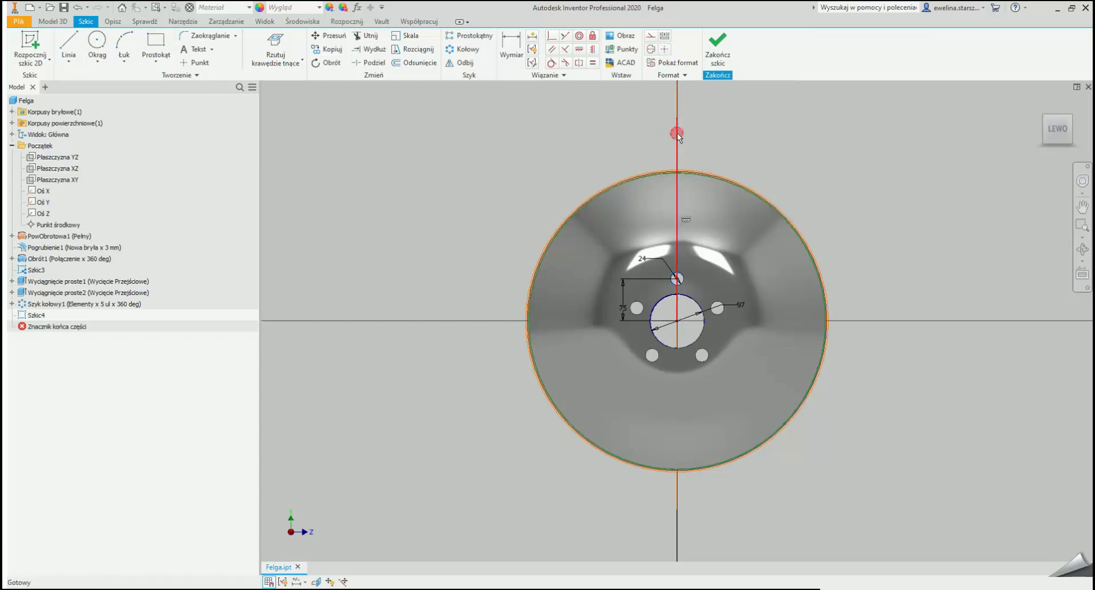
pyautogui.click(650, 36)
# Step: Pattern the construction line 16 times over 360 degrees about the origin and slice the model at the sketch plane
pyautogui.click(464, 49)
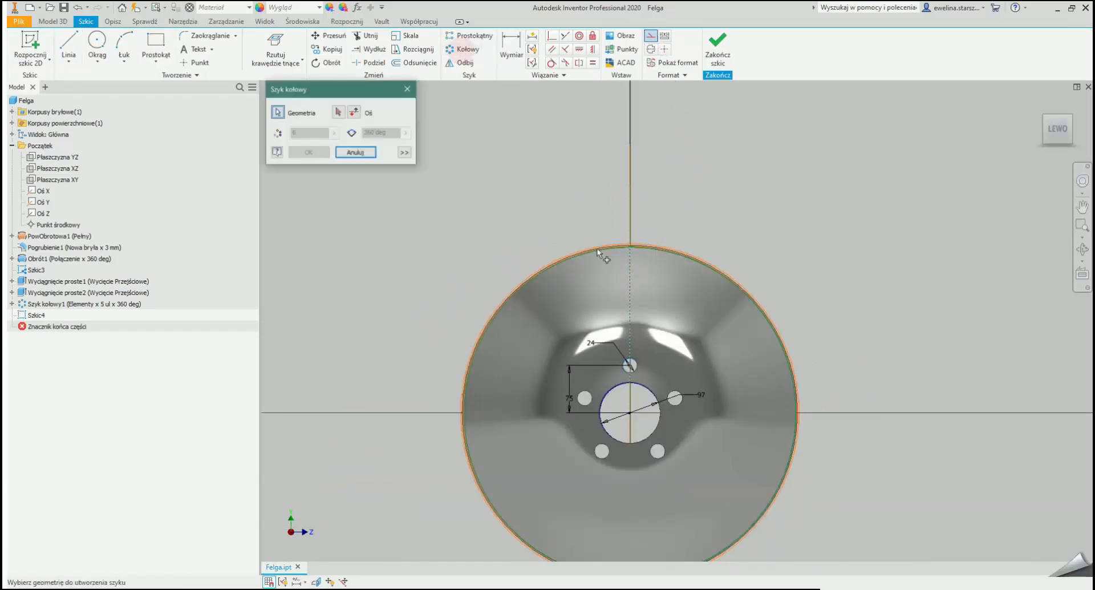
pyautogui.click(629, 365)
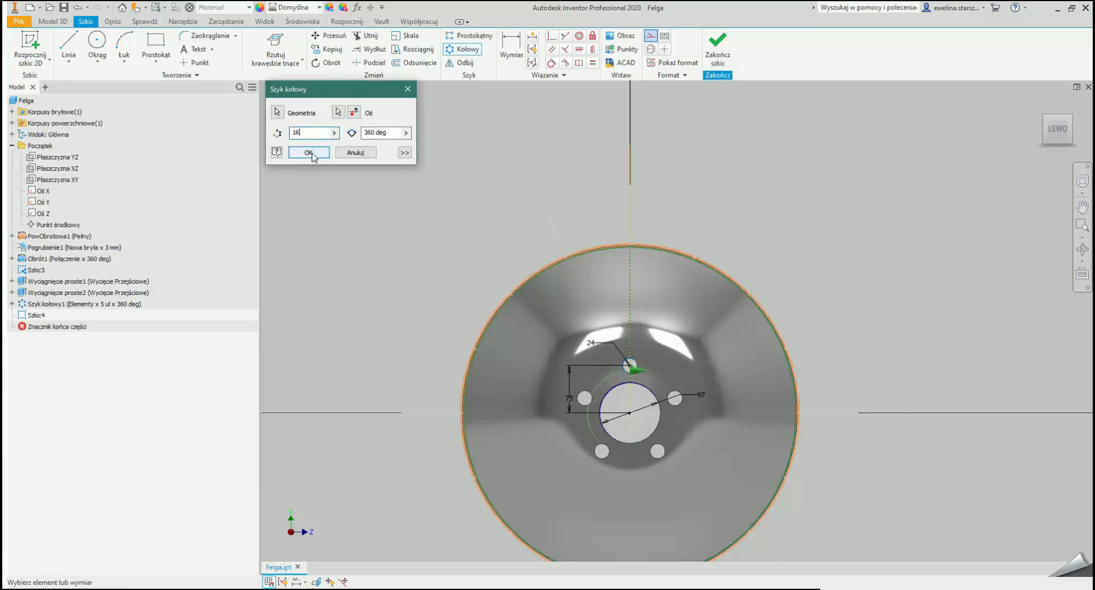
pyautogui.click(309, 152)
pyautogui.press('F7')
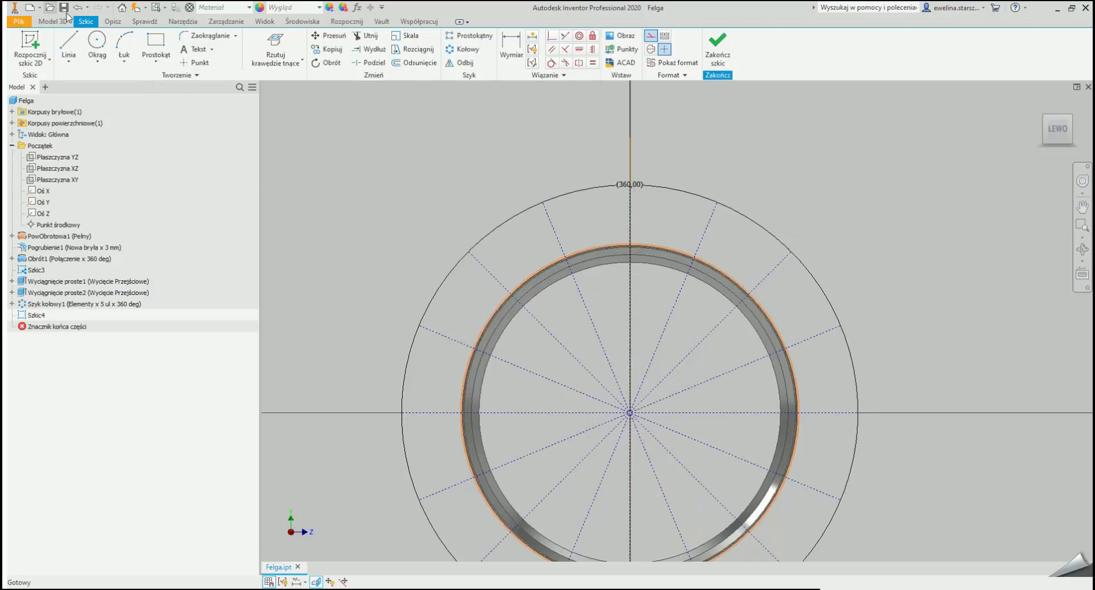
# Step: Draw a curved control-vertex spline from the vertical construction line above the centre up to the rim's middle circular edge
pyautogui.click(73, 64)
pyautogui.click(97, 127)
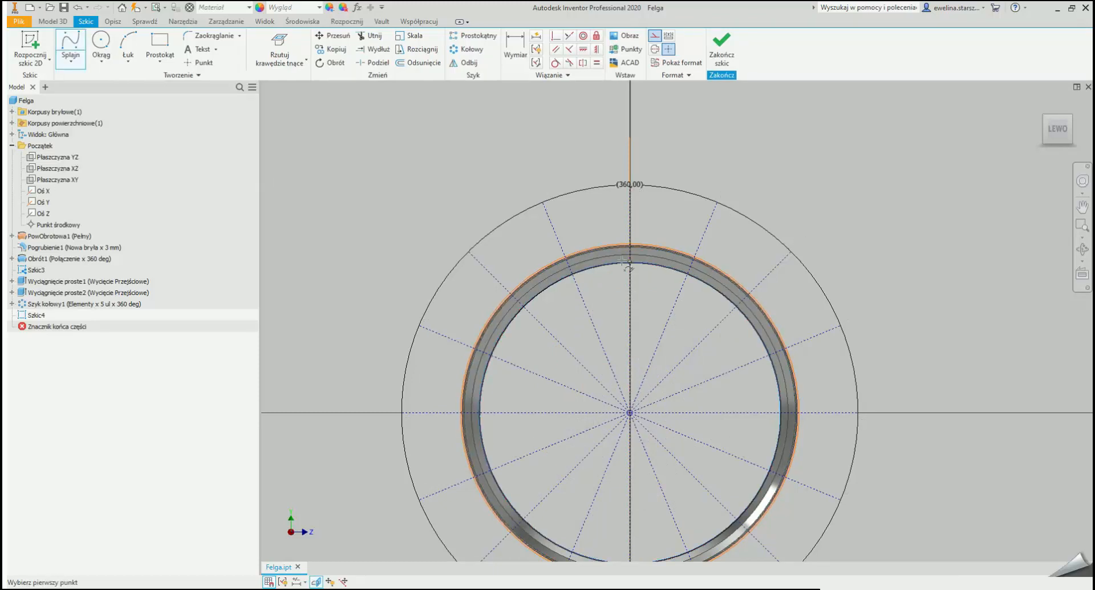
pyautogui.scroll(1, 622, 257)
pyautogui.moveTo(625, 308)
pyautogui.keyDown('shift'); pyautogui.mouseDown(button='middle')
pyautogui.moveTo(542, 318)
pyautogui.moveTo(605, 336)
pyautogui.mouseUp(button='middle'); pyautogui.keyUp('shift')
pyautogui.scroll(-5, 684, 331)
pyautogui.click(1083, 274)
pyautogui.click(58, 158)
pyautogui.scroll(5, 691, 245)
pyautogui.click(71, 59)
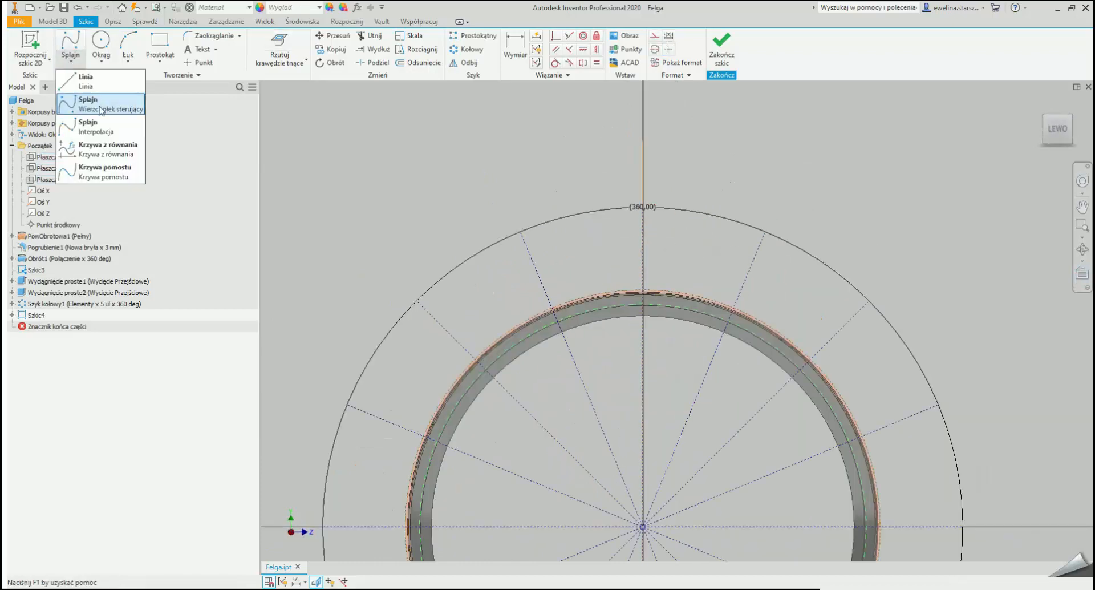
pyautogui.click(100, 106)
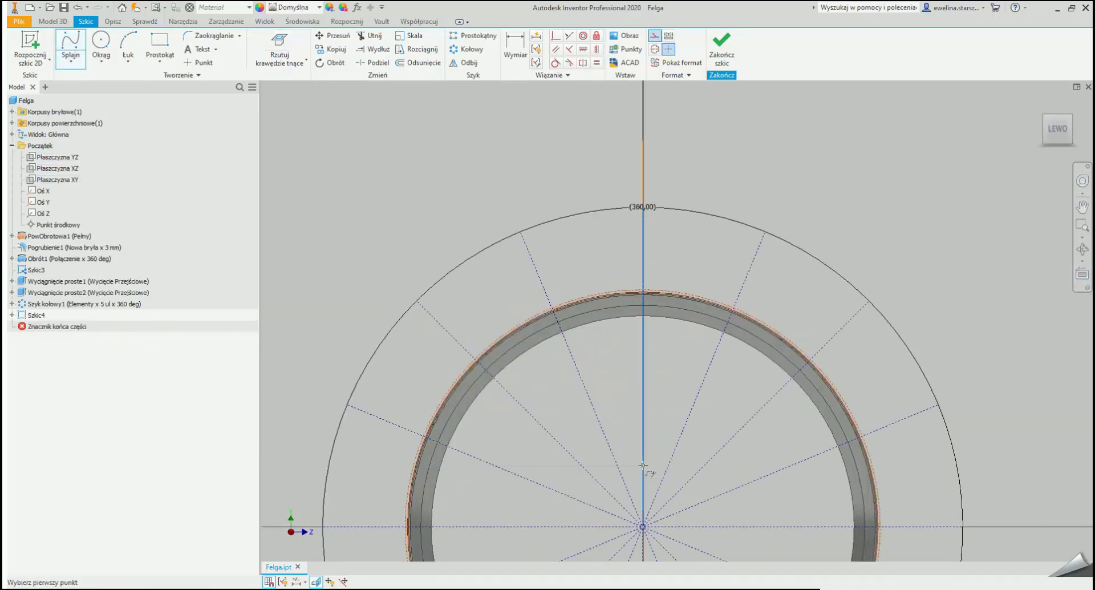
pyautogui.click(606, 329)
pyautogui.scroll(5, 623, 298)
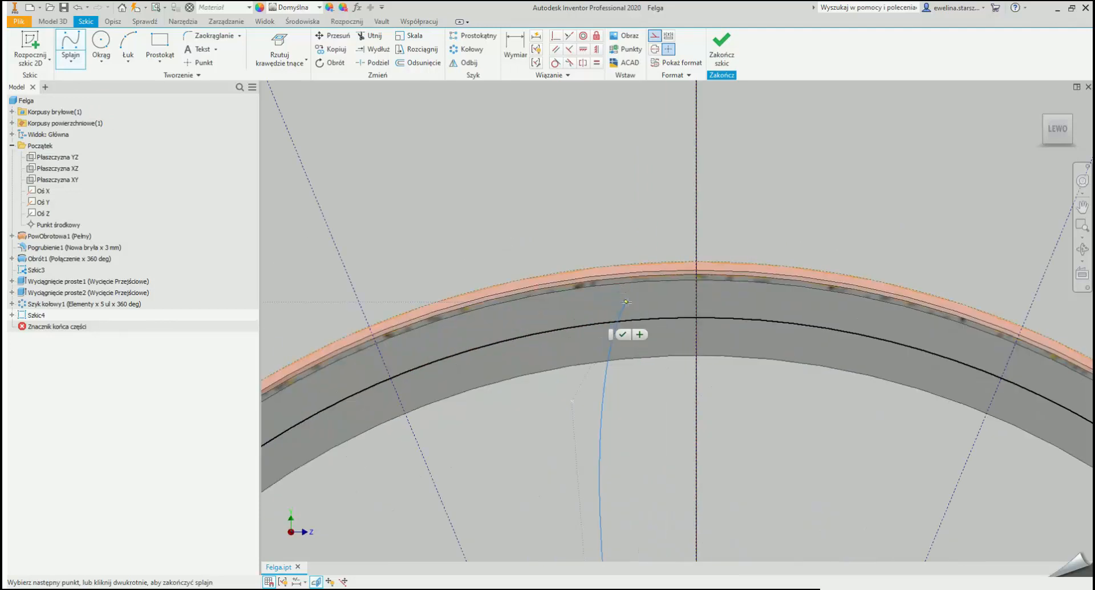
pyautogui.keyDown('shift'); pyautogui.moveTo(661, 349); pyautogui.dragTo(587, 336, button='middle'); pyautogui.keyUp('shift')
pyautogui.click(584, 325)
pyautogui.click(597, 328)
pyautogui.press('Escape')
# Step: Move the spline's lower control vertex away from the vertical construction line so the curve bulges outward
pyautogui.scroll(-6, 688, 396)
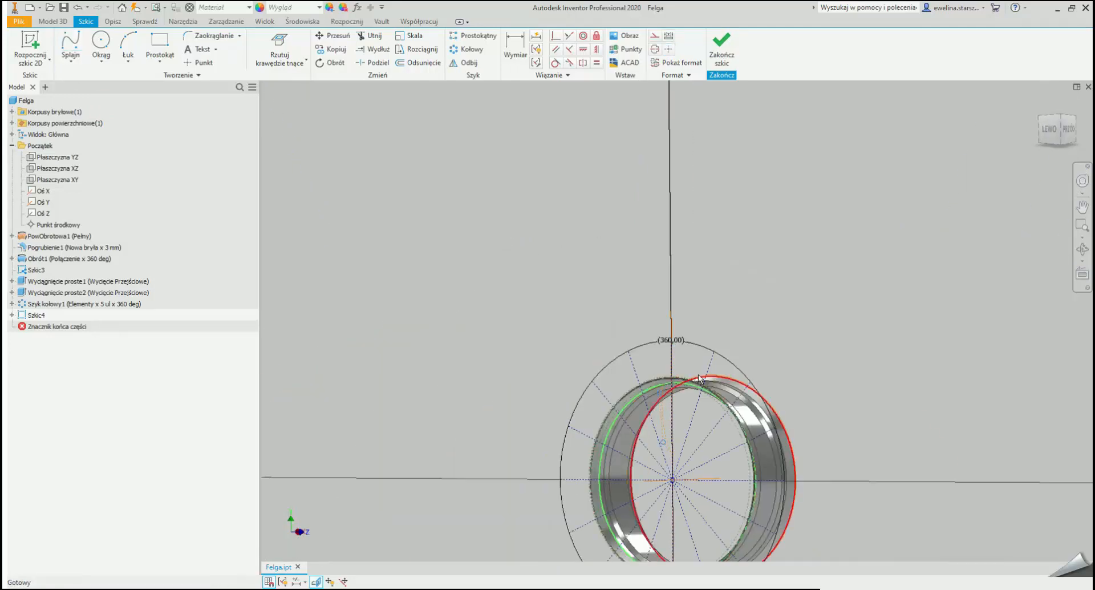
pyautogui.click(58, 157)
pyautogui.click(1082, 274)
pyautogui.scroll(3, 773, 266)
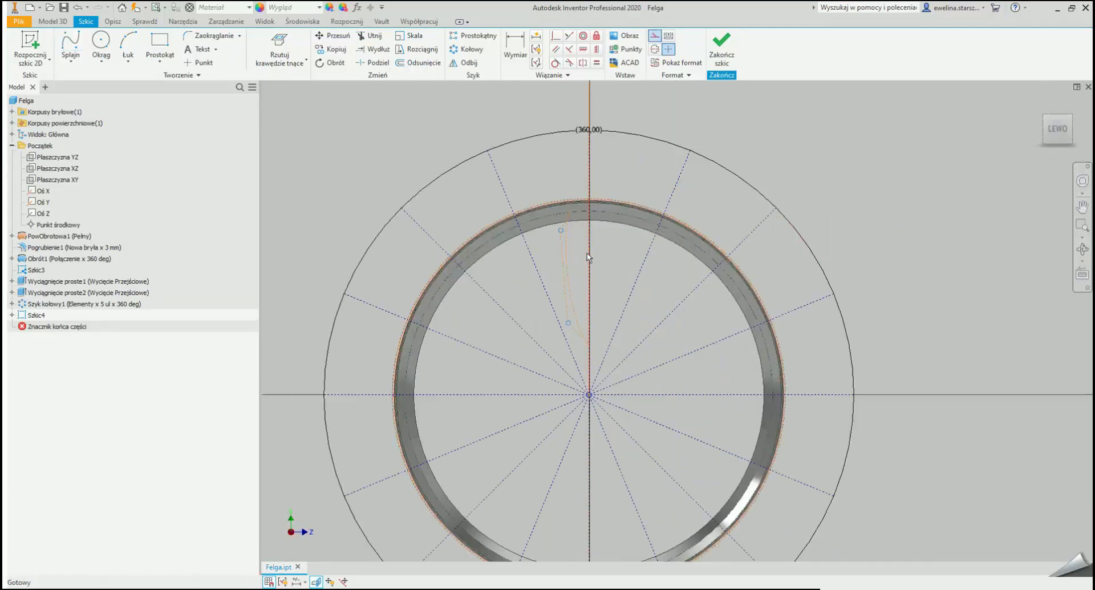
pyautogui.scroll(3, 588, 304)
pyautogui.moveTo(552, 344); pyautogui.dragTo(539, 353)
pyautogui.moveTo(538, 354); pyautogui.dragTo(515, 358)
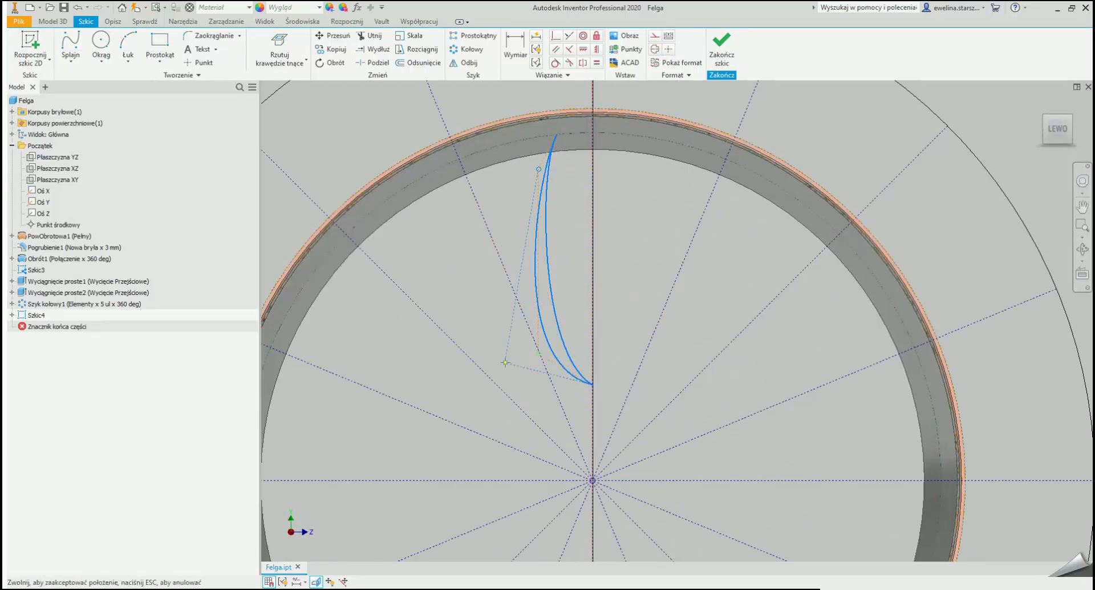
# Step: Mirror the spline about the vertical construction line to form a symmetric U-shaped opening
pyautogui.click(470, 63)
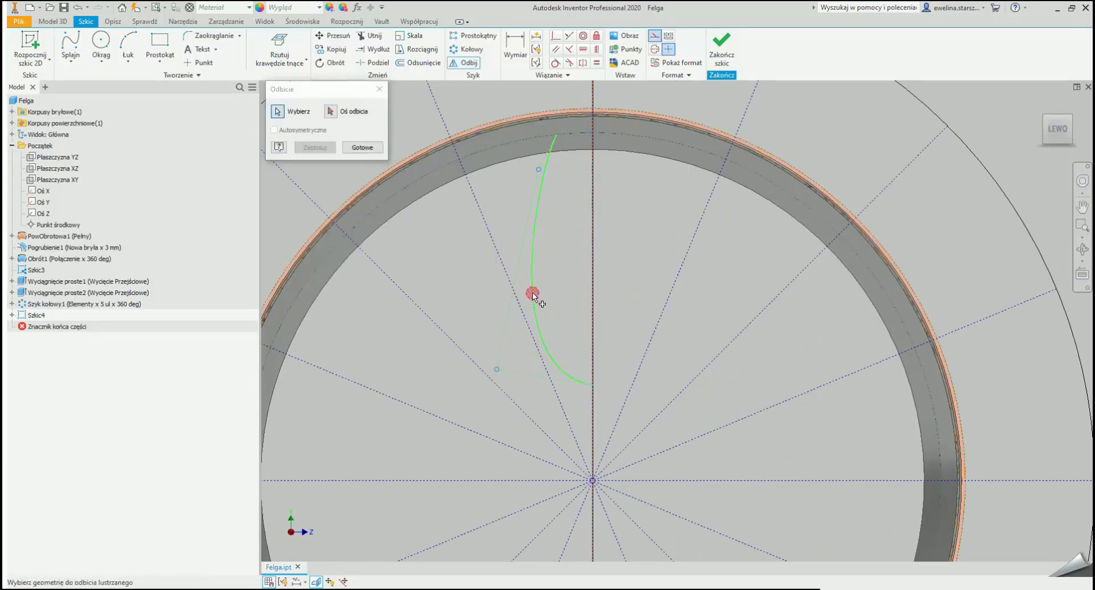
pyautogui.click(534, 293)
pyautogui.click(333, 108)
pyautogui.click(594, 204)
pyautogui.click(315, 147)
pyautogui.click(362, 147)
# Step: Create a circular pattern of the two mirrored splines about the origin with 8 occurrences over 360 degrees
pyautogui.click(468, 49)
pyautogui.click(534, 262)
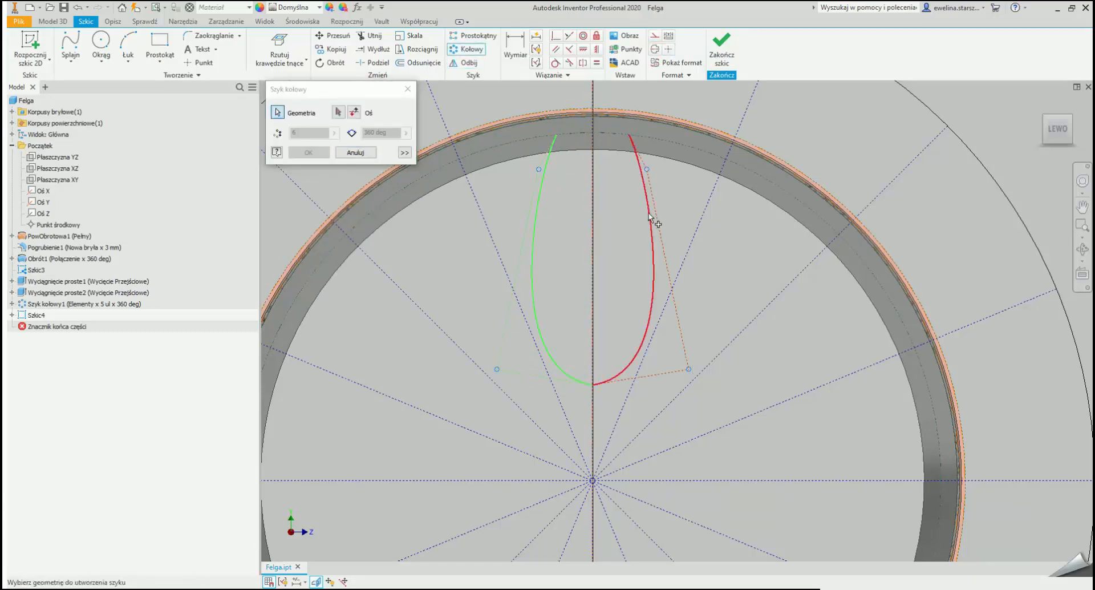
pyautogui.click(339, 113)
pyautogui.scroll(-3, 502, 274)
pyautogui.moveTo(559, 399); pyautogui.dragTo(556, 228, button='middle')
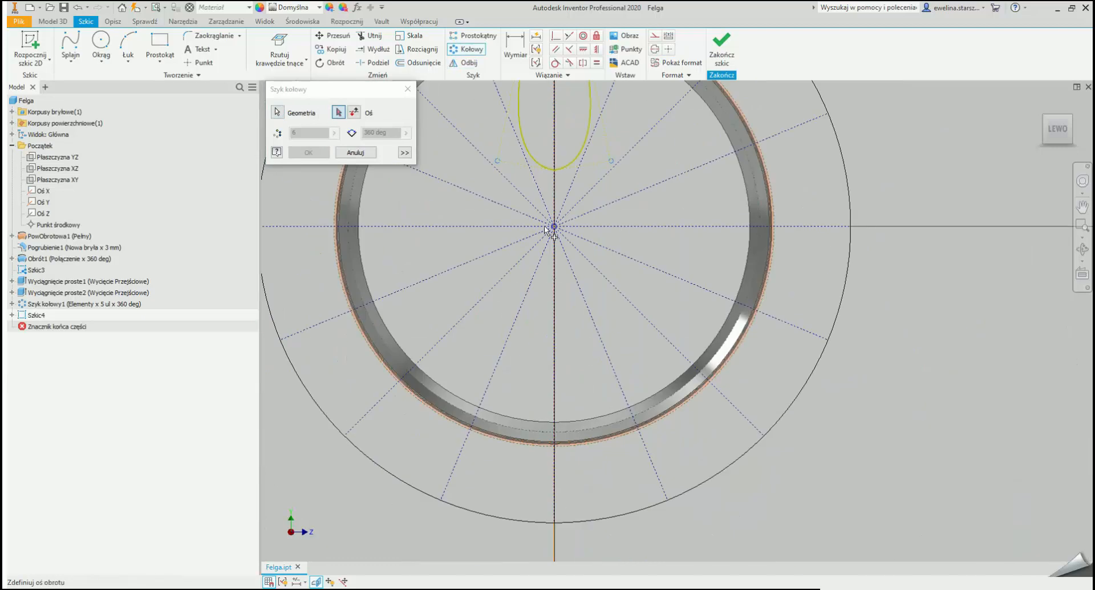
pyautogui.click(554, 227)
pyautogui.moveTo(433, 163); pyautogui.dragTo(437, 290, button='middle')
pyautogui.click(309, 152)
# Step: Draw a control-vertex spline from the slanted construction line between two large openings out to the rim's middle circle
pyautogui.scroll(3, 590, 205)
pyautogui.scroll(-5, 589, 209)
pyautogui.scroll(3, 589, 209)
pyautogui.moveTo(502, 145); pyautogui.dragTo(488, 239, button='middle')
pyautogui.click(70, 61)
pyautogui.click(94, 104)
pyautogui.scroll(3, 437, 263)
pyautogui.scroll(3, 492, 400)
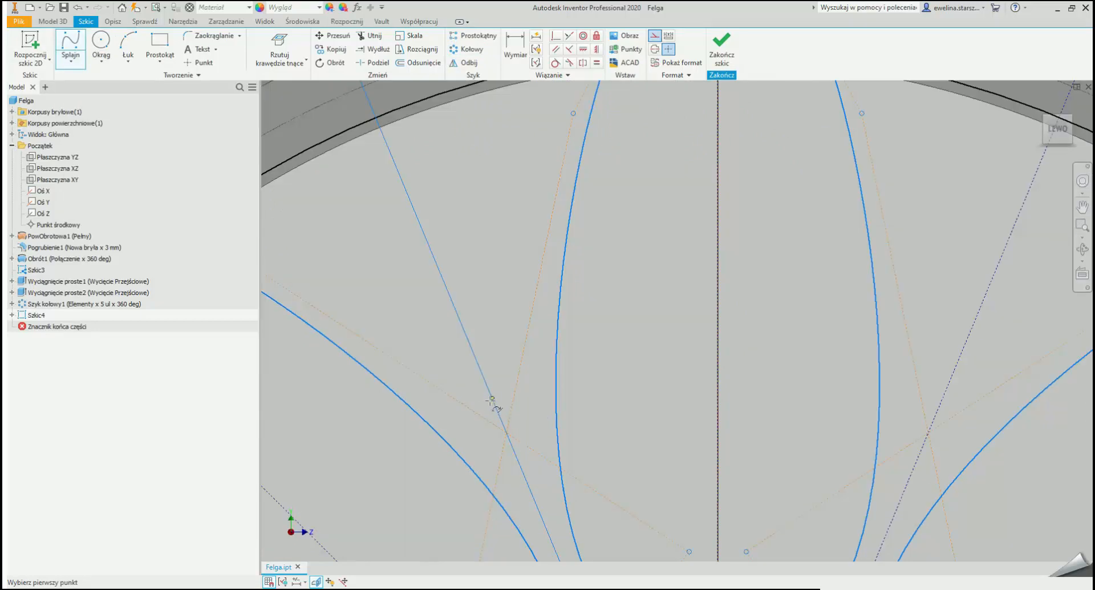
pyautogui.click(338, 315)
pyautogui.scroll(-3, 343, 314)
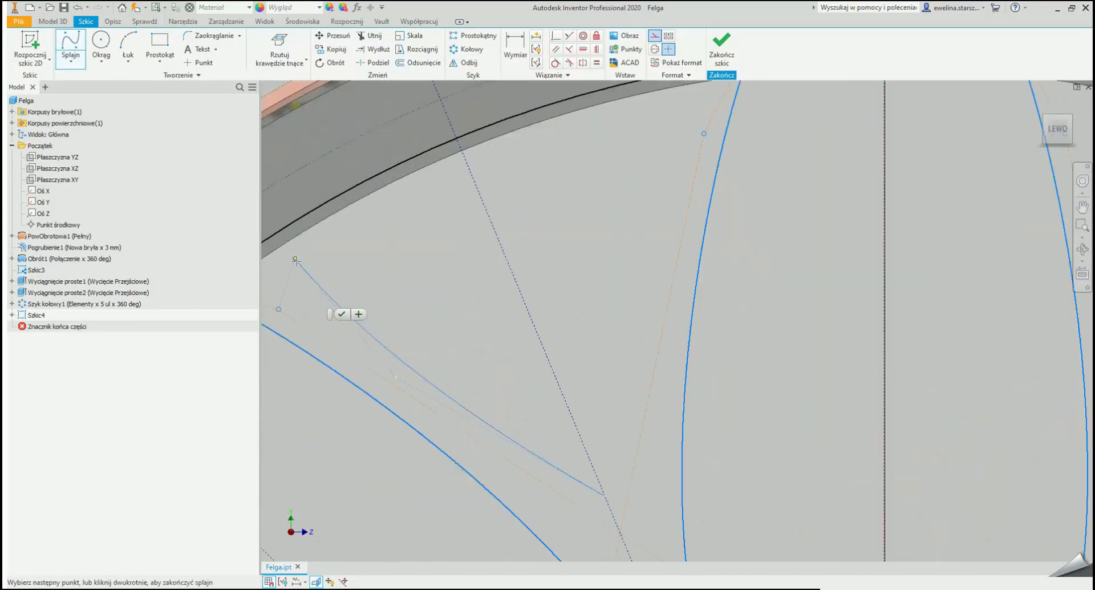
pyautogui.scroll(2, 342, 308)
pyautogui.scroll(-2, 460, 263)
pyautogui.scroll(3, 448, 280)
pyautogui.doubleClick(444, 276)
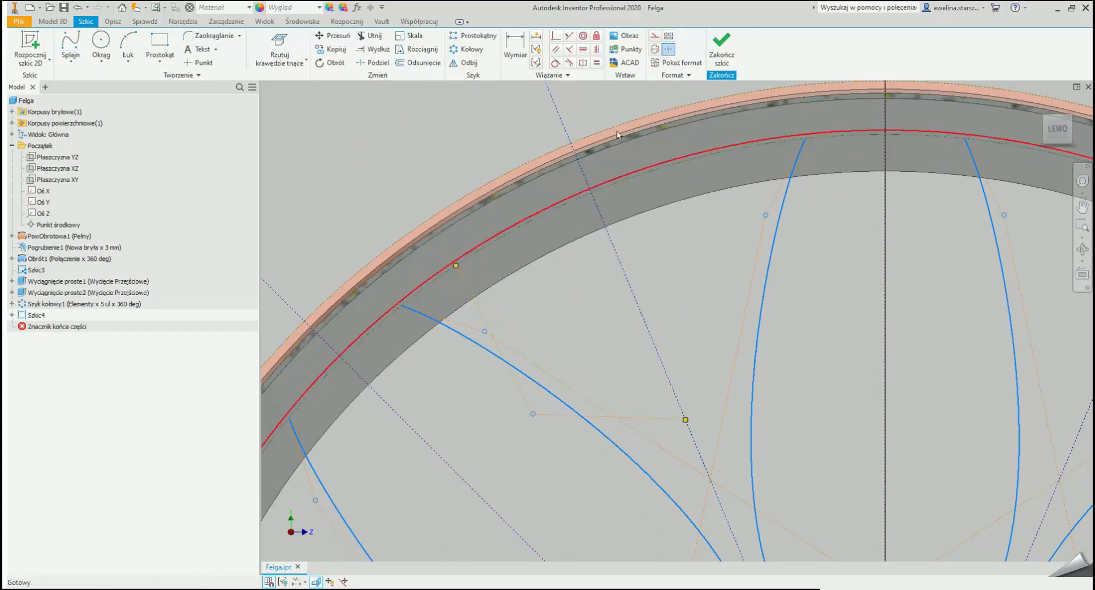
pyautogui.press('Escape')
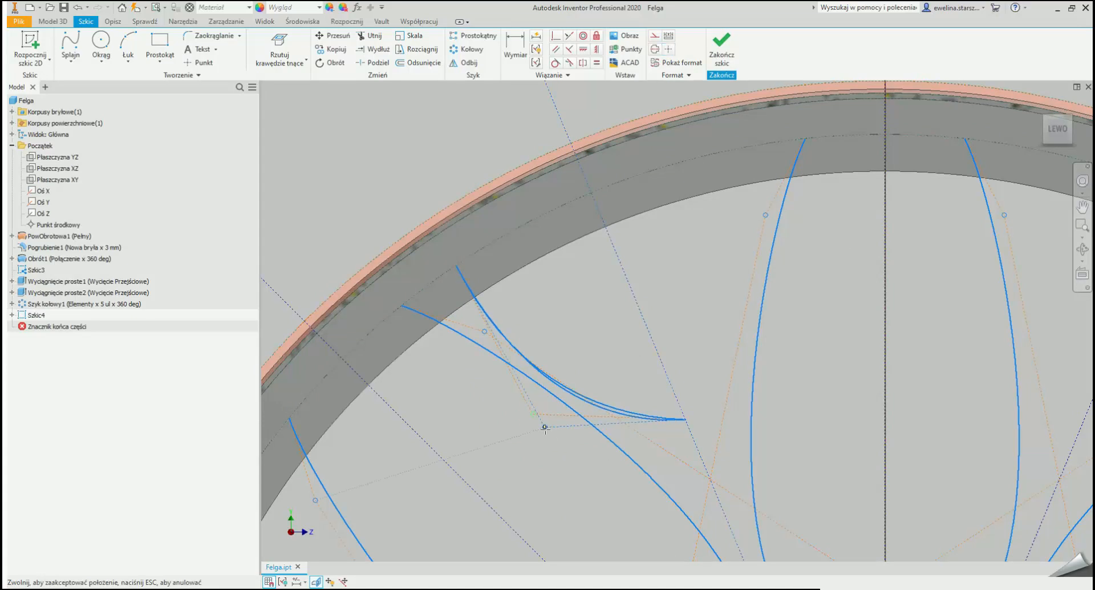
# Step: Reshape the new spline by moving its inner end towards the centre and adjusting its outer end and lower control vertex
pyautogui.moveTo(686, 420); pyautogui.dragTo(698, 451)
pyautogui.moveTo(404, 261); pyautogui.dragTo(459, 260)
pyautogui.moveTo(609, 499); pyautogui.dragTo(630, 476)
# Step: Mirror the short spline about the slanted construction line to form a narrow opening between two large ones
pyautogui.click(465, 63)
pyautogui.click(509, 321)
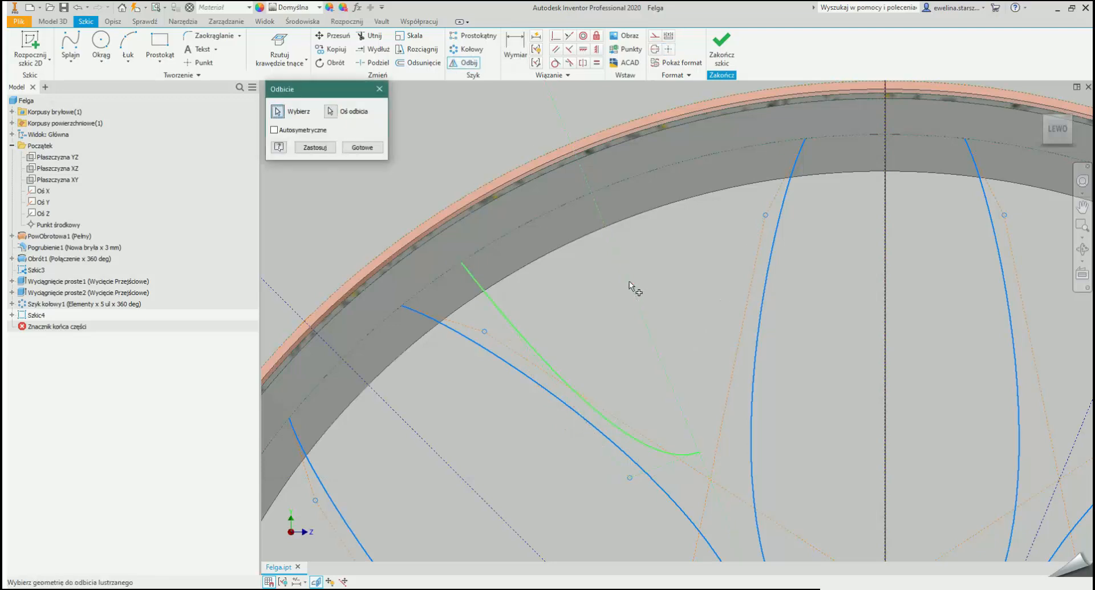
pyautogui.click(362, 147)
# Step: Create a circular pattern of the narrow opening's two splines about the origin with 8 occurrences over 360 degrees
pyautogui.click(466, 50)
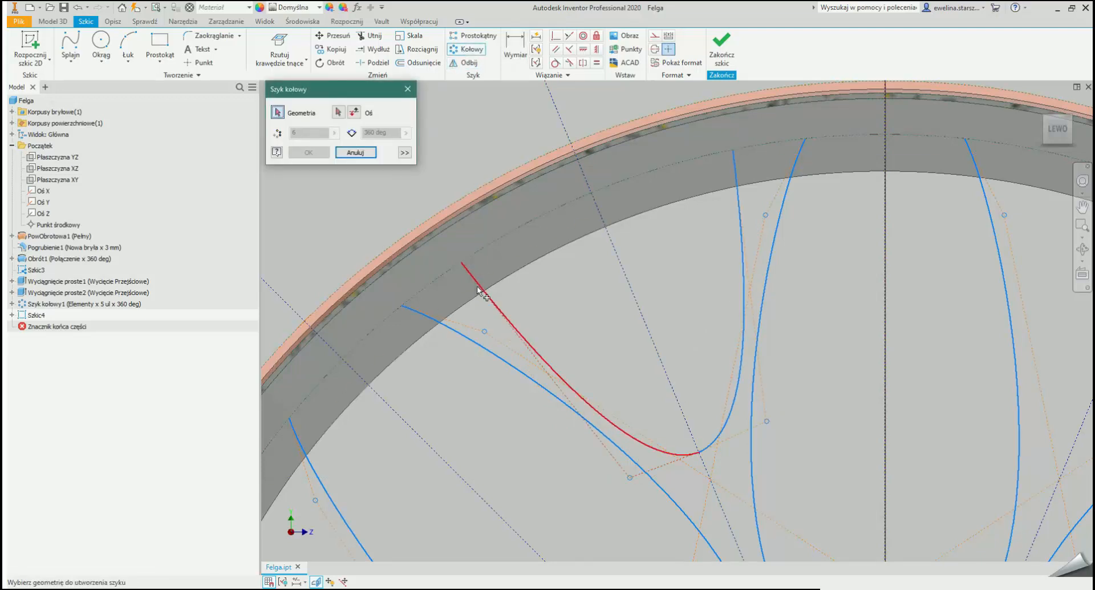
pyautogui.click(339, 114)
pyautogui.scroll(2, 571, 399)
pyautogui.moveTo(570, 399); pyautogui.dragTo(449, 141, button='middle')
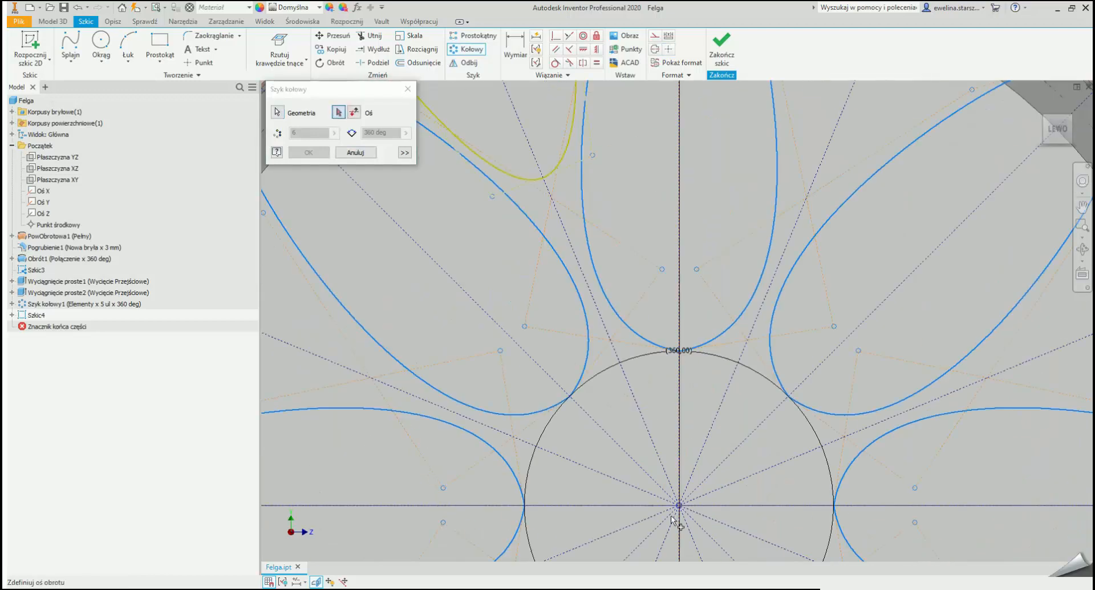
pyautogui.click(679, 505)
pyautogui.click(309, 152)
pyautogui.scroll(5, 434, 216)
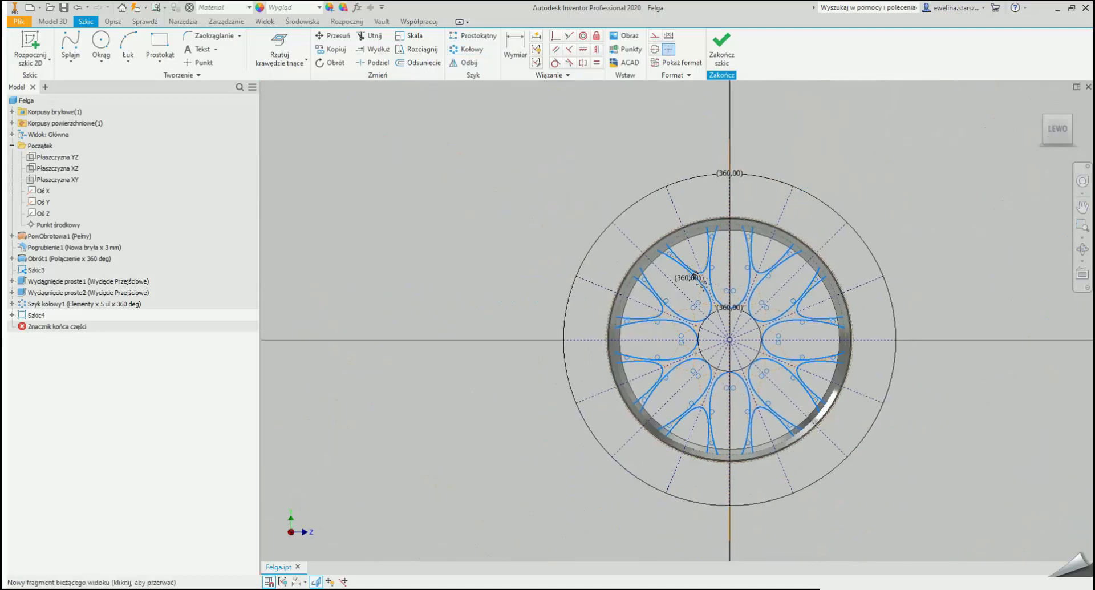
# Step: Fine-tune the narrow opening's spline shape and finish the spoke sketch
pyautogui.scroll(-4, 546, 273)
pyautogui.scroll(-2, 584, 259)
pyautogui.moveTo(567, 254); pyautogui.dragTo(609, 268)
pyautogui.scroll(6, 755, 327)
pyautogui.scroll(-2, 749, 309)
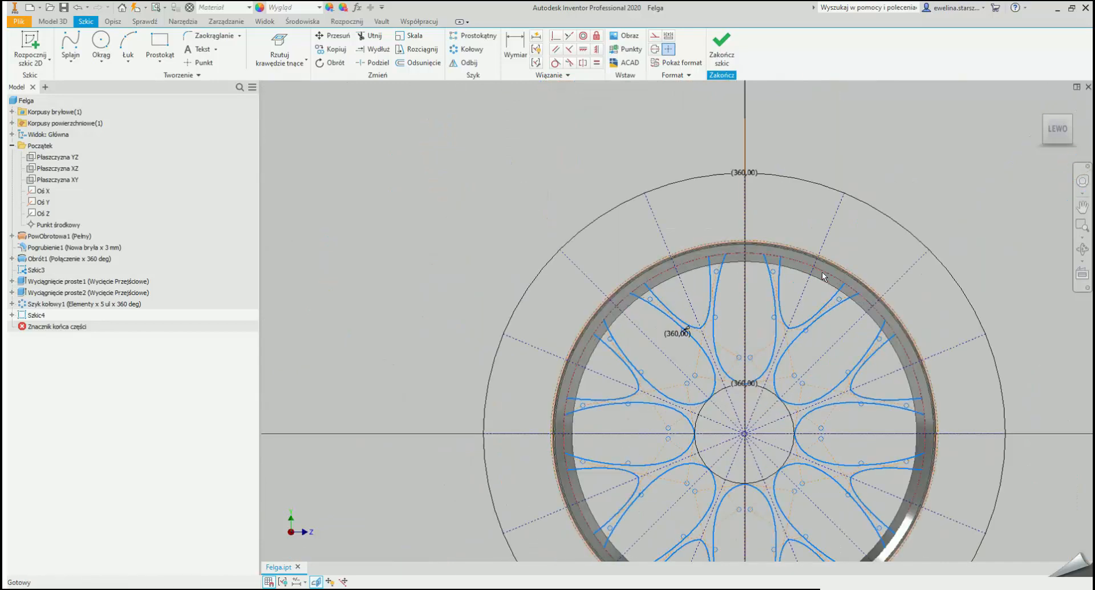
pyautogui.moveTo(825, 275); pyautogui.dragTo(688, 224, button='middle')
pyautogui.keyDown('shift'); pyautogui.moveTo(775, 149); pyautogui.dragTo(716, 140, button='middle'); pyautogui.keyUp('shift')
pyautogui.moveTo(603, 362); pyautogui.dragTo(710, 363, button='middle')
pyautogui.scroll(-3, 661, 365)
pyautogui.click(721, 49)
# Step: Reopen the spoke sketch, shift the large openings' inner ends slightly outward from the centre, and finish the sketch
pyautogui.click(36, 316)
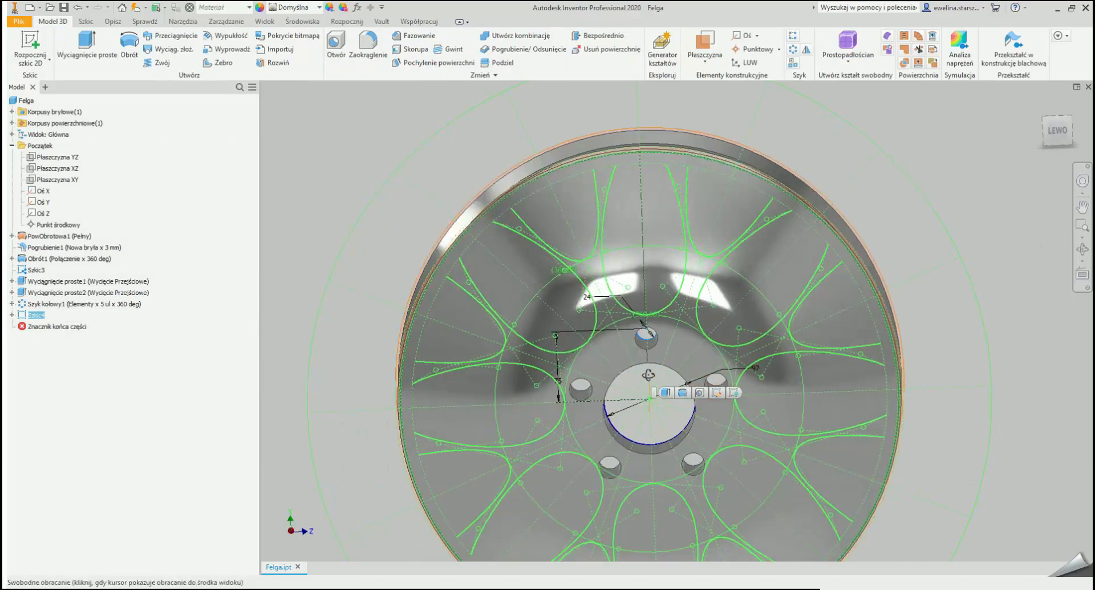
pyautogui.rightClick(36, 315)
pyautogui.click(66, 345)
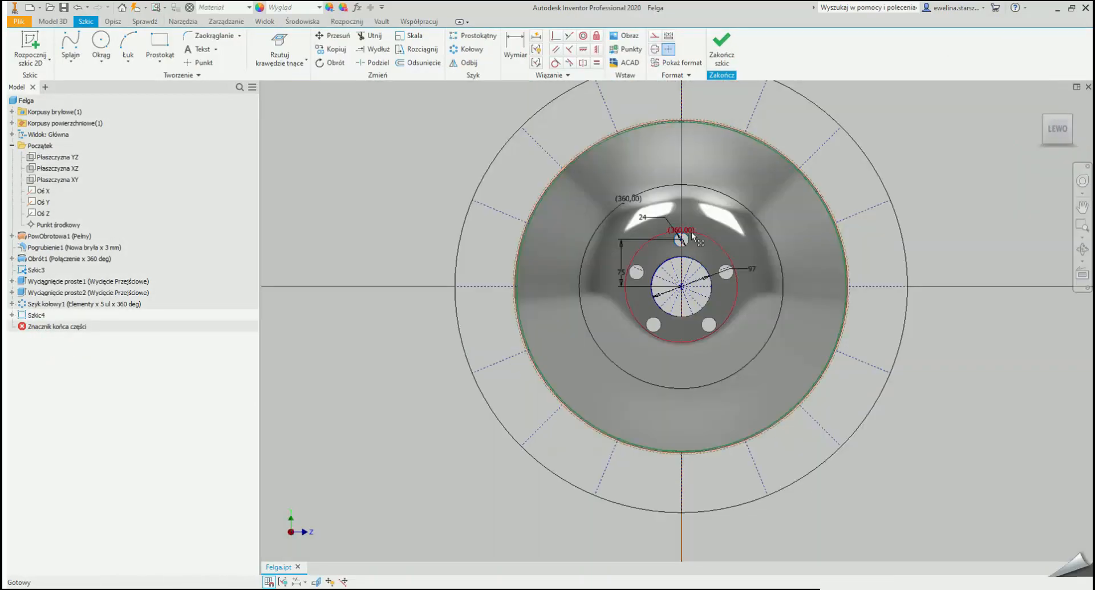
pyautogui.scroll(-5, 661, 262)
pyautogui.moveTo(500, 320)
pyautogui.mouseDown()
pyautogui.moveTo(538, 220)
pyautogui.moveTo(605, 195)
pyautogui.moveTo(586, 189)
pyautogui.mouseUp()
pyautogui.click(722, 49)
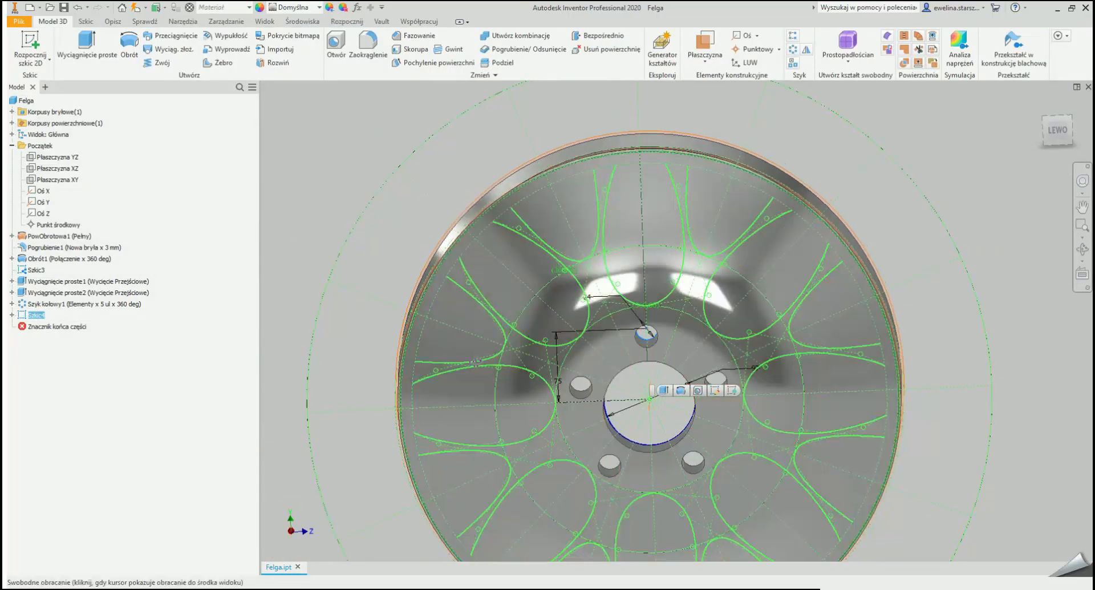
# Step: Start an Extrude from the spoke sketch and select all 16 large and narrow opening profiles
pyautogui.click(45, 60)
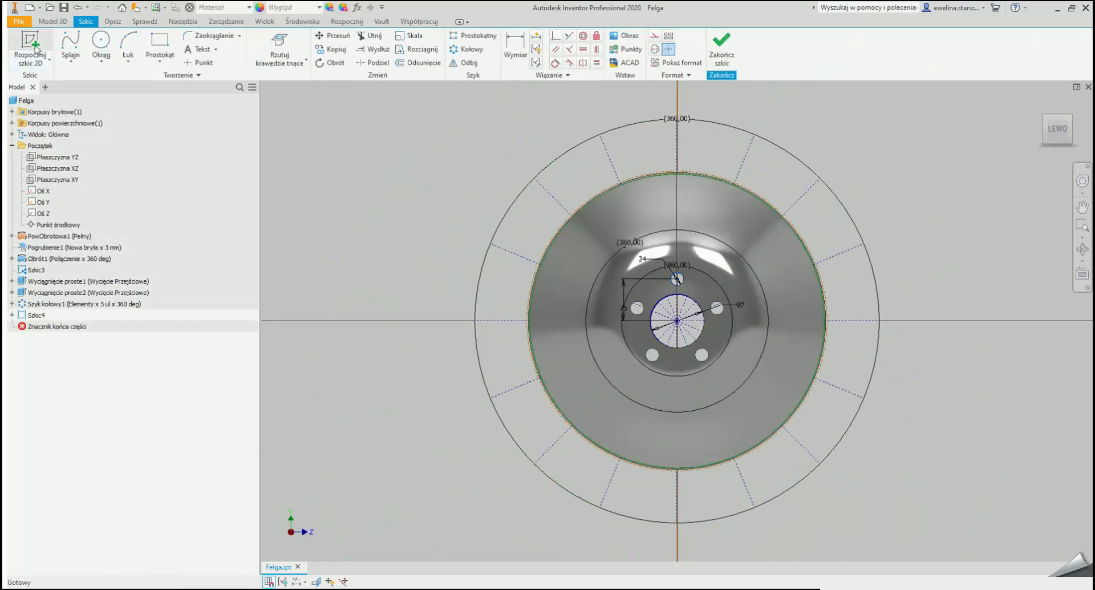
pyautogui.click(53, 21)
pyautogui.click(86, 49)
pyautogui.click(615, 268)
pyautogui.click(576, 259)
pyautogui.click(533, 256)
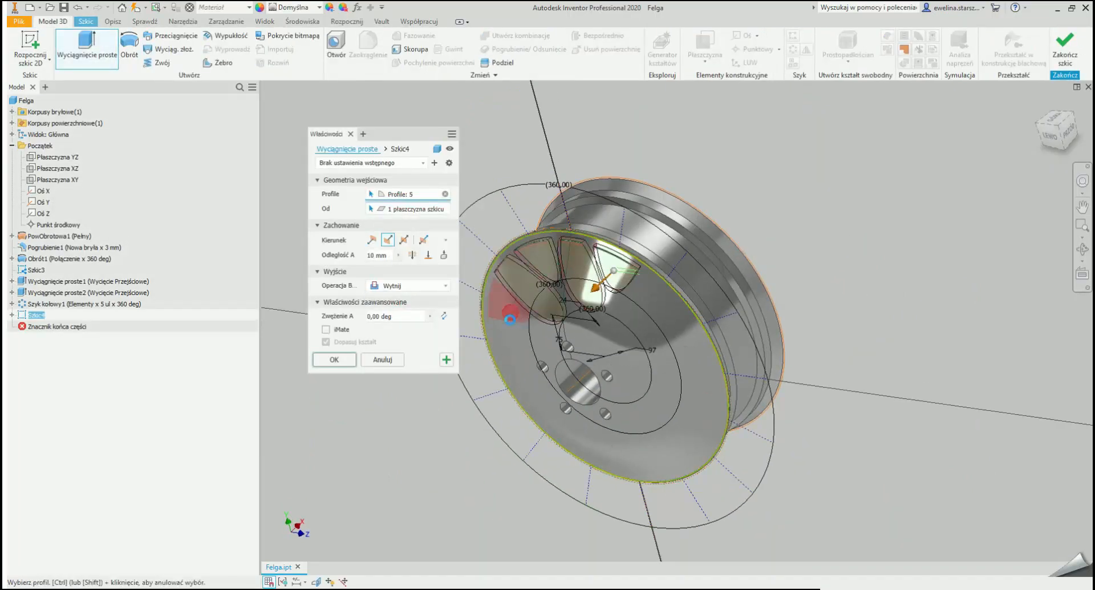
pyautogui.click(545, 406)
pyautogui.click(585, 447)
pyautogui.click(627, 457)
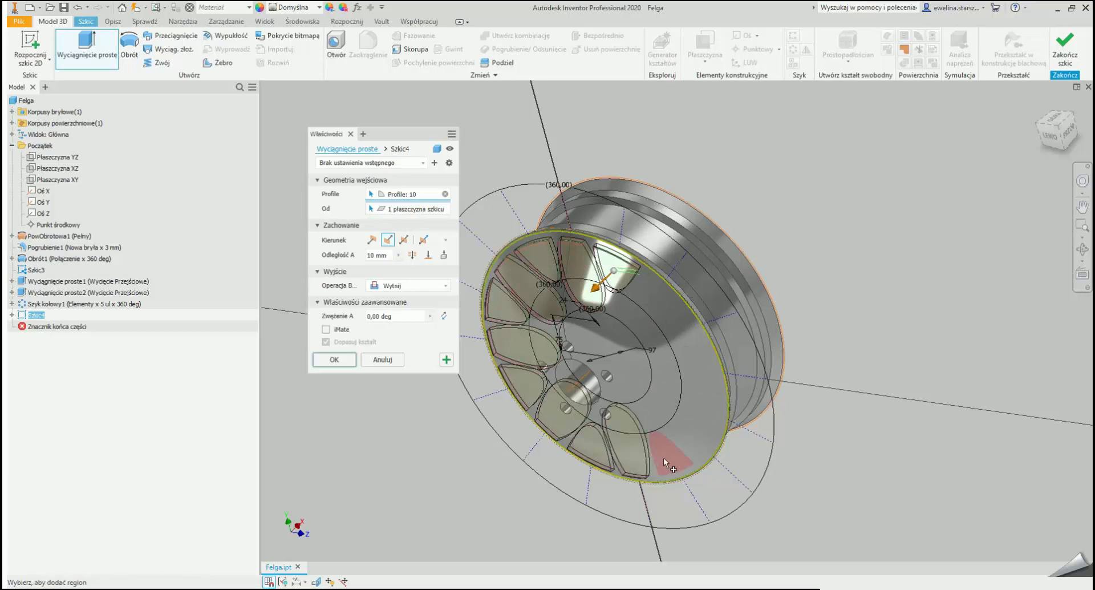
pyautogui.click(707, 404)
pyautogui.click(693, 368)
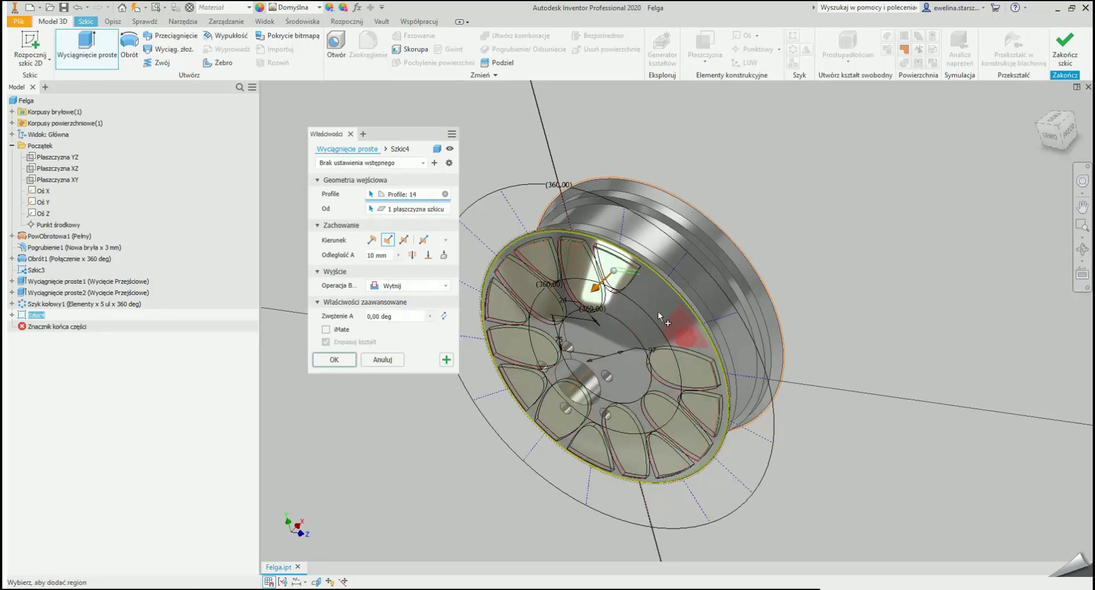
# Step: Cut the selected profiles through all of the rim's front face with a taper of -2 degrees
pyautogui.keyDown('shift'); pyautogui.moveTo(576, 365); pyautogui.dragTo(531, 319, button='middle'); pyautogui.keyUp('shift')
pyautogui.scroll(-3, 613, 325)
pyautogui.keyDown('shift'); pyautogui.moveTo(616, 288); pyautogui.dragTo(482, 286, button='middle'); pyautogui.keyUp('shift')
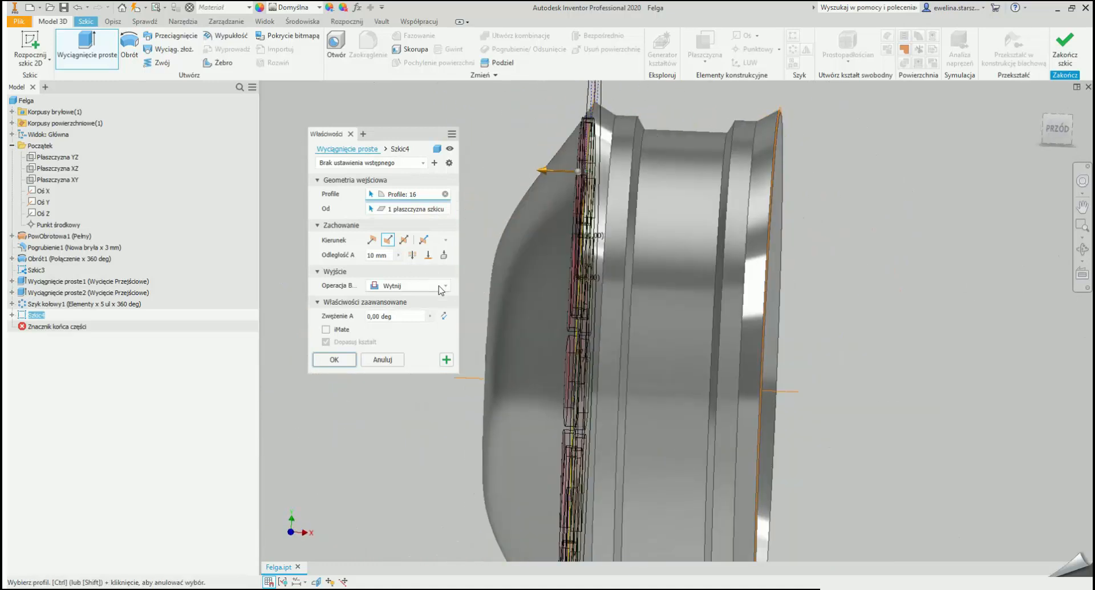
pyautogui.click(398, 255)
pyautogui.click(398, 255)
pyautogui.click(412, 255)
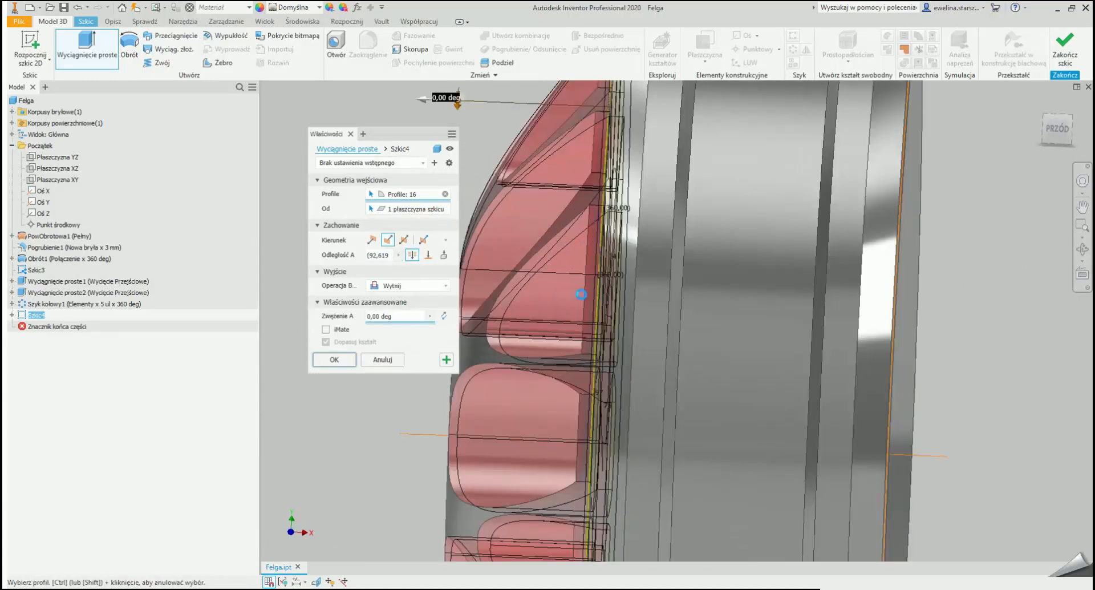
pyautogui.keyDown('shift'); pyautogui.moveTo(596, 286); pyautogui.dragTo(554, 212, button='middle'); pyautogui.keyUp('shift')
pyautogui.scroll(-3, 554, 211)
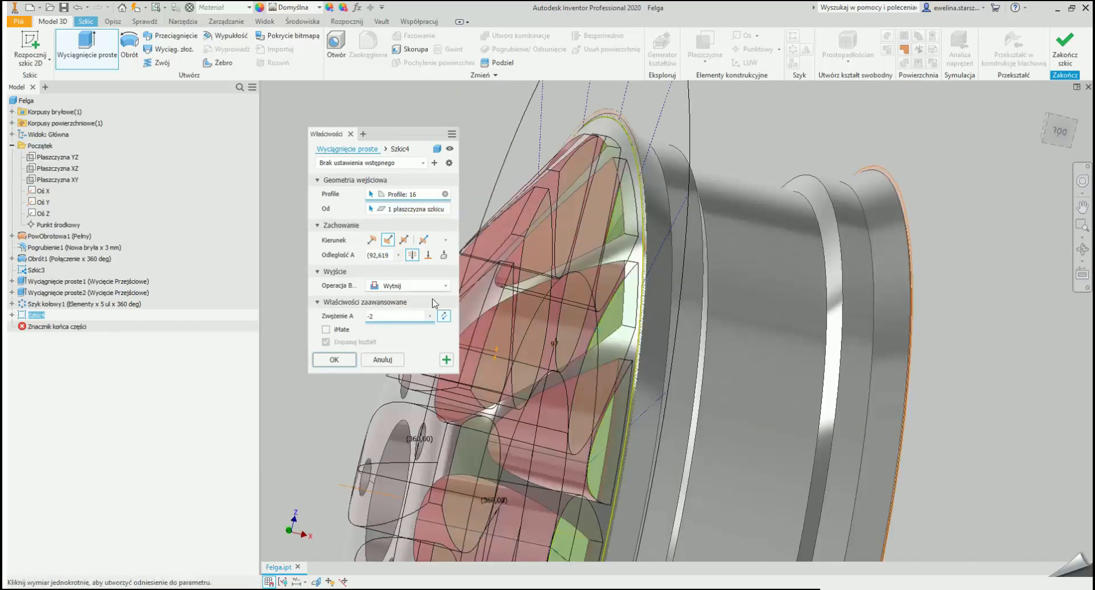
pyautogui.click(335, 358)
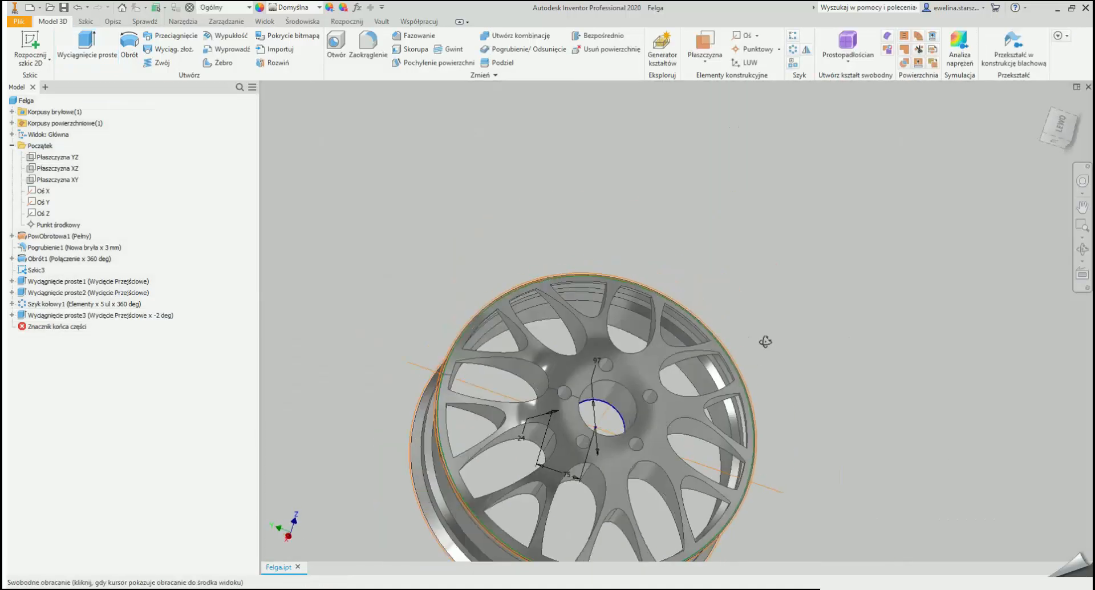
# Step: Hide the bolt-hole sketch Szkic3 and the X and Y origin axes
pyautogui.rightClick(26, 268)
pyautogui.click(59, 410)
pyautogui.keyDown('shift'); pyautogui.moveTo(622, 348); pyautogui.dragTo(655, 308, button='middle'); pyautogui.keyUp('shift')
pyautogui.rightClick(47, 191)
pyautogui.click(65, 248)
pyautogui.rightClick(43, 200)
pyautogui.click(61, 259)
# Step: Fillet the front edges of the spoke openings with a 3 mm radius
pyautogui.click(368, 55)
pyautogui.click(601, 238)
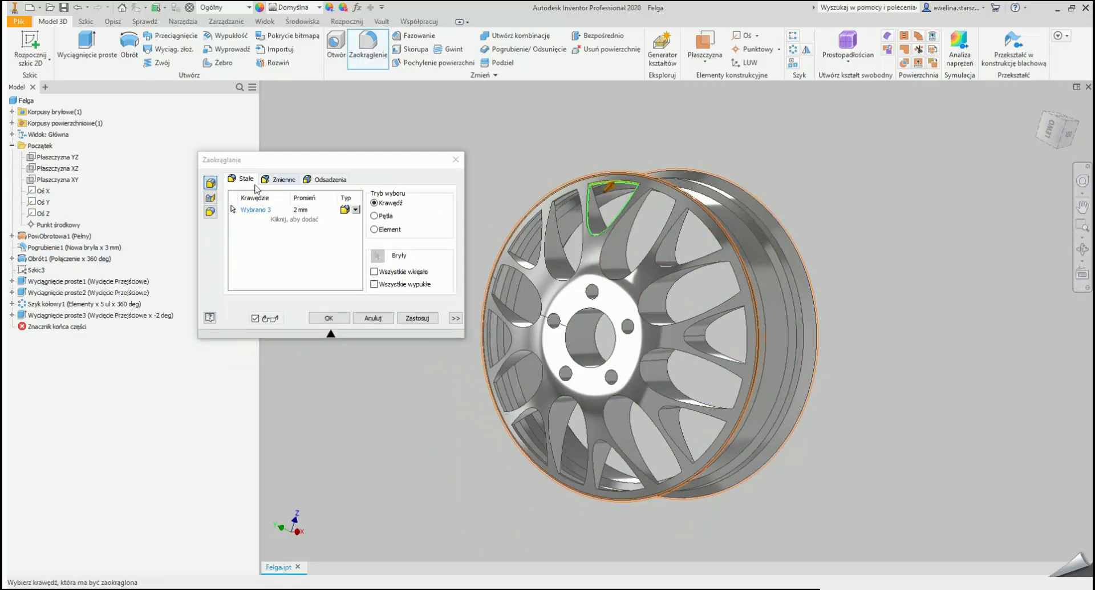
pyautogui.click(297, 209)
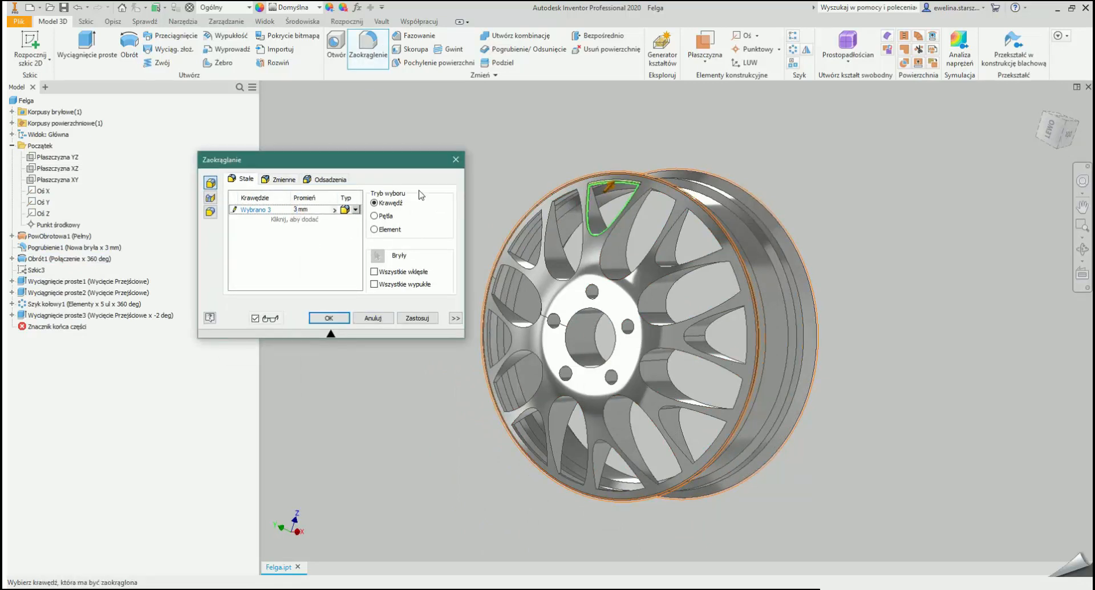
pyautogui.click(618, 226)
pyautogui.click(664, 195)
pyautogui.click(691, 212)
pyautogui.click(660, 266)
pyautogui.click(655, 259)
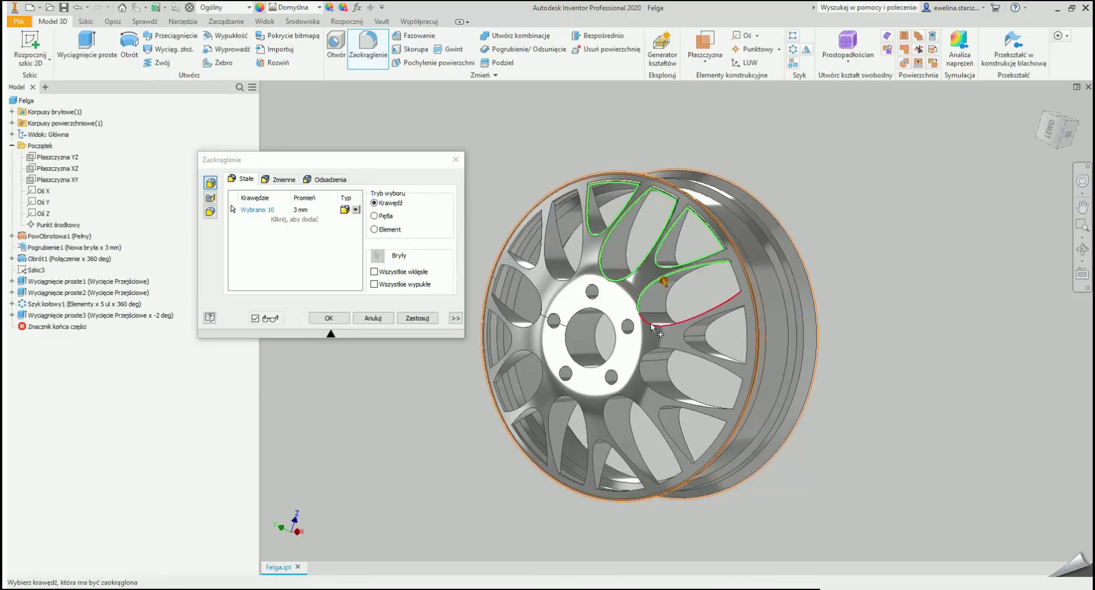
pyautogui.click(670, 319)
pyautogui.click(670, 318)
pyautogui.press('Return')
# Step: Chamfer the front edges of the five bolt holes with a distance of 5 mm
pyautogui.keyDown('shift'); pyautogui.moveTo(669, 317); pyautogui.dragTo(689, 341, button='middle'); pyautogui.keyUp('shift')
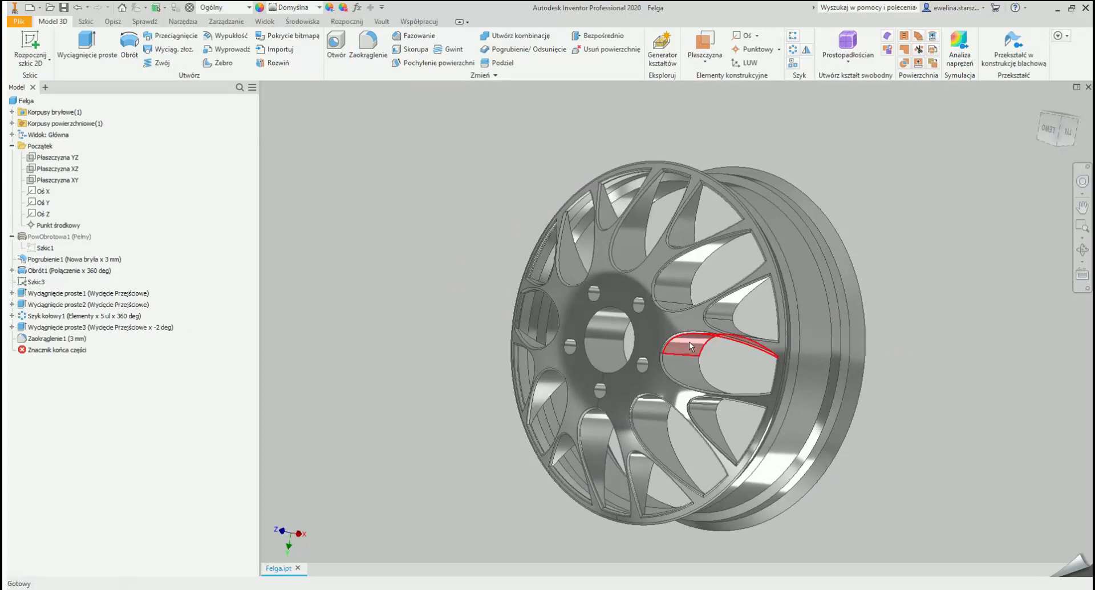
pyautogui.click(419, 36)
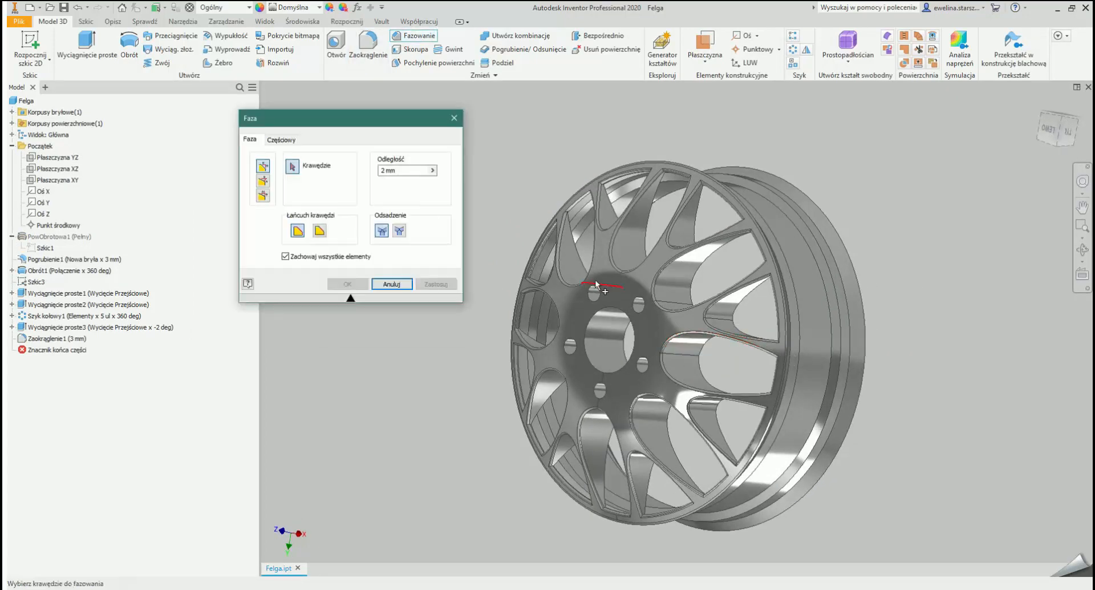
pyautogui.scroll(3, 607, 313)
pyautogui.click(681, 342)
pyautogui.click(677, 449)
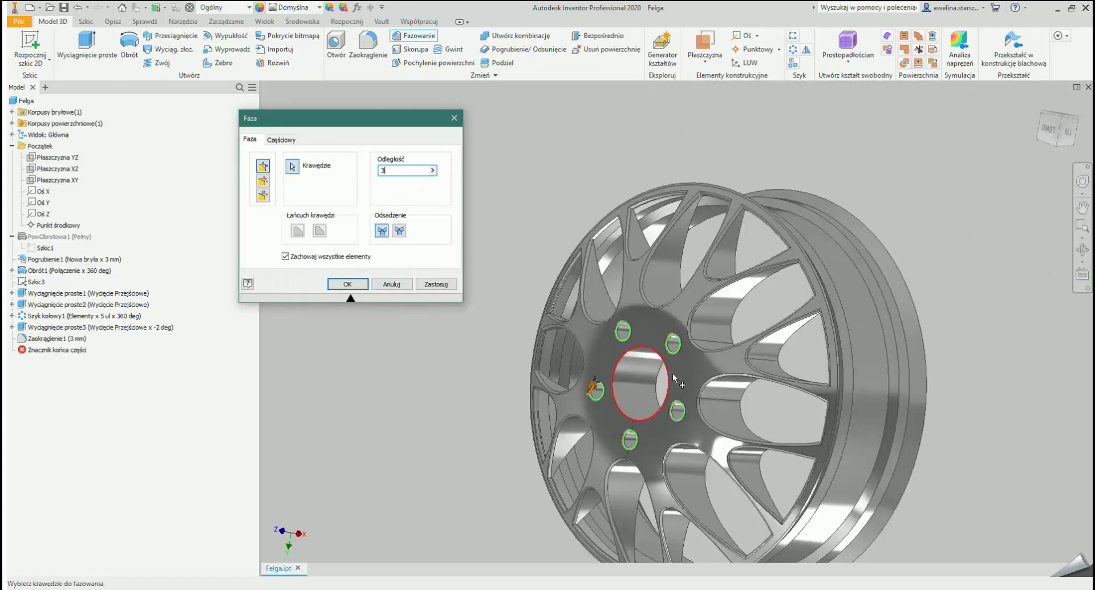
pyautogui.scroll(5, 660, 363)
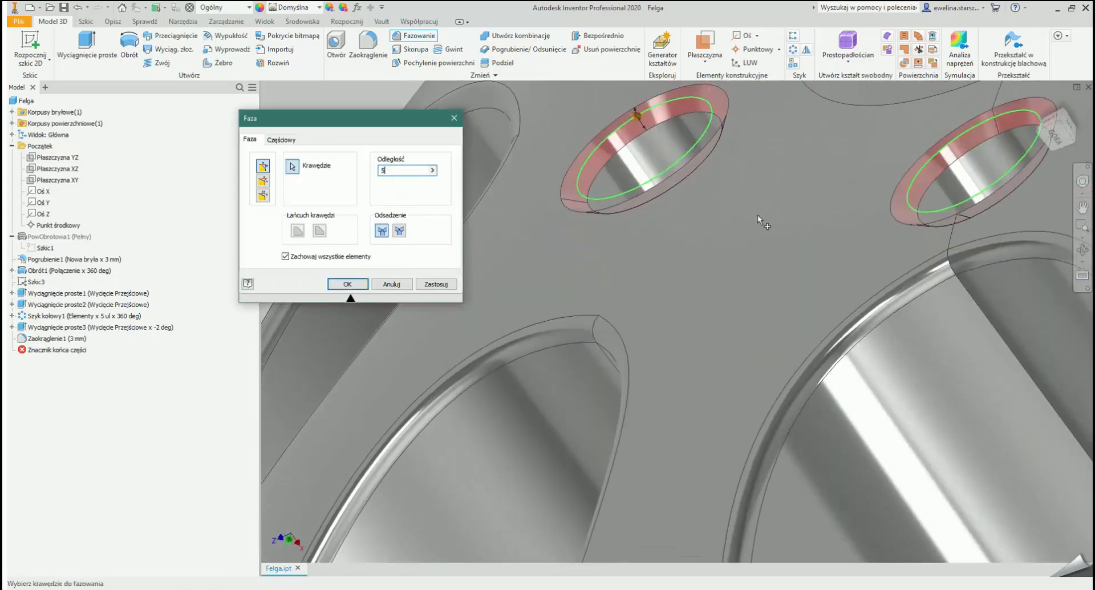
pyautogui.scroll(-5, 749, 222)
pyautogui.keyDown('shift'); pyautogui.moveTo(770, 234); pyautogui.dragTo(761, 183, button='middle'); pyautogui.keyUp('shift')
pyautogui.click(436, 284)
pyautogui.click(454, 118)
pyautogui.scroll(-6, 760, 274)
pyautogui.keyDown('shift'); pyautogui.moveTo(764, 275); pyautogui.dragTo(849, 285, button='middle'); pyautogui.keyUp('shift')
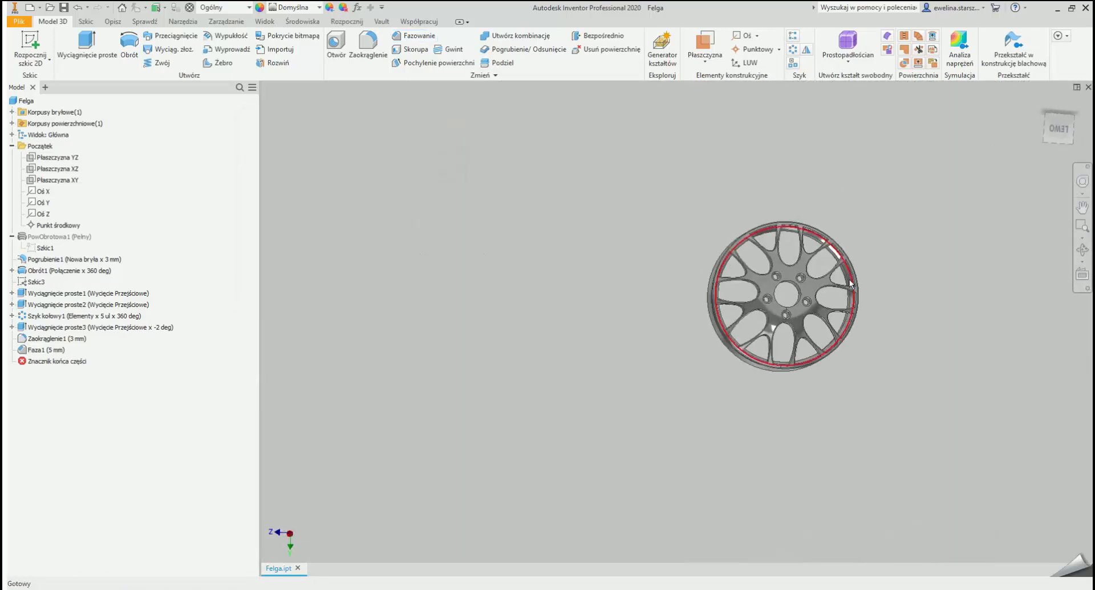